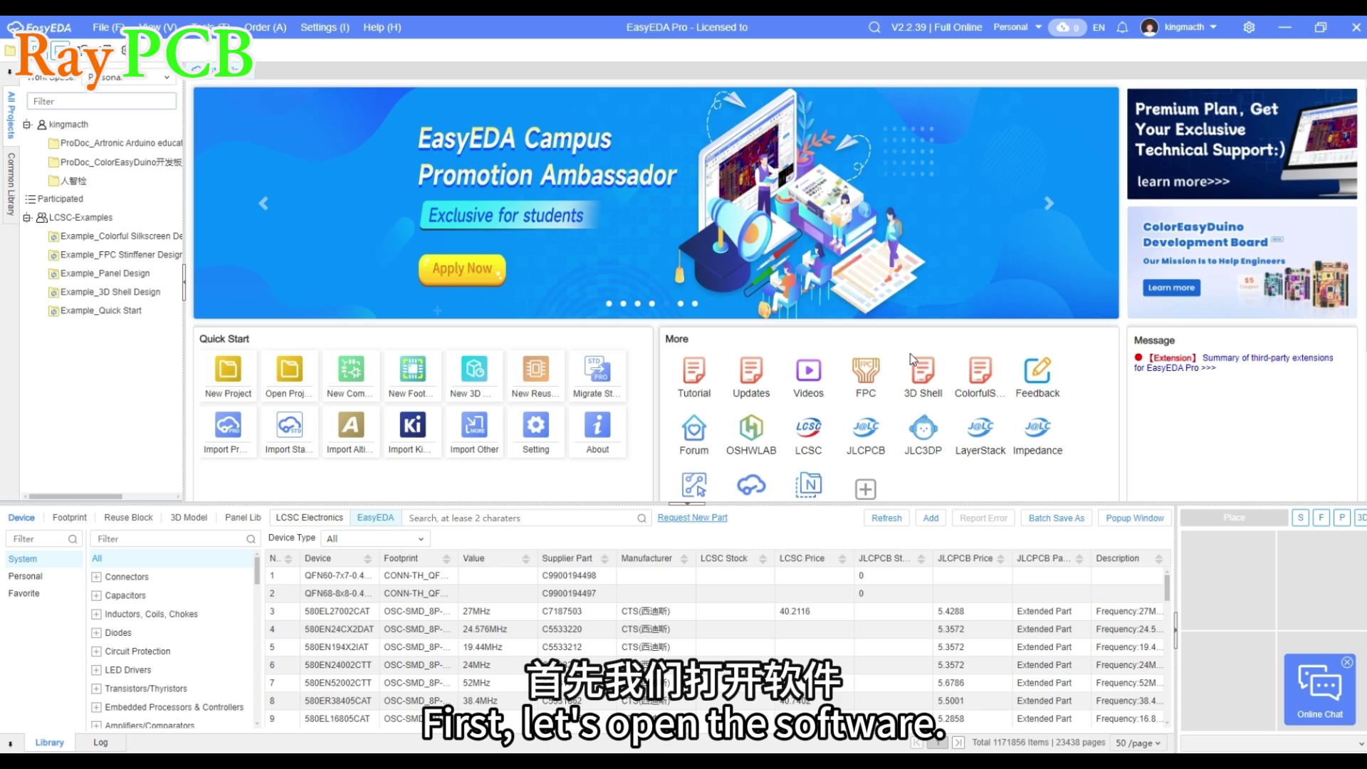
# Step: Open the Arduino education project and upload its local changes to the cloud
pyautogui.doubleClick(103, 146)
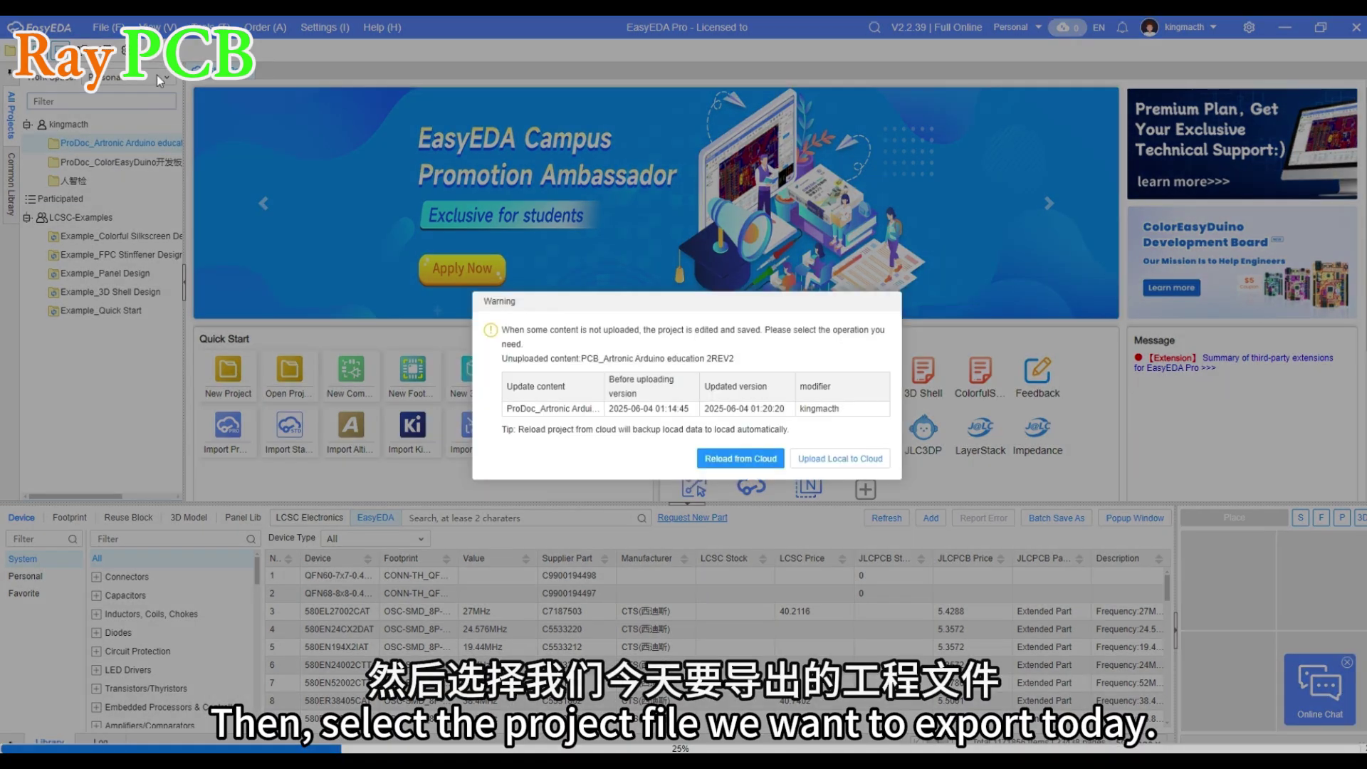
pyautogui.click(819, 459)
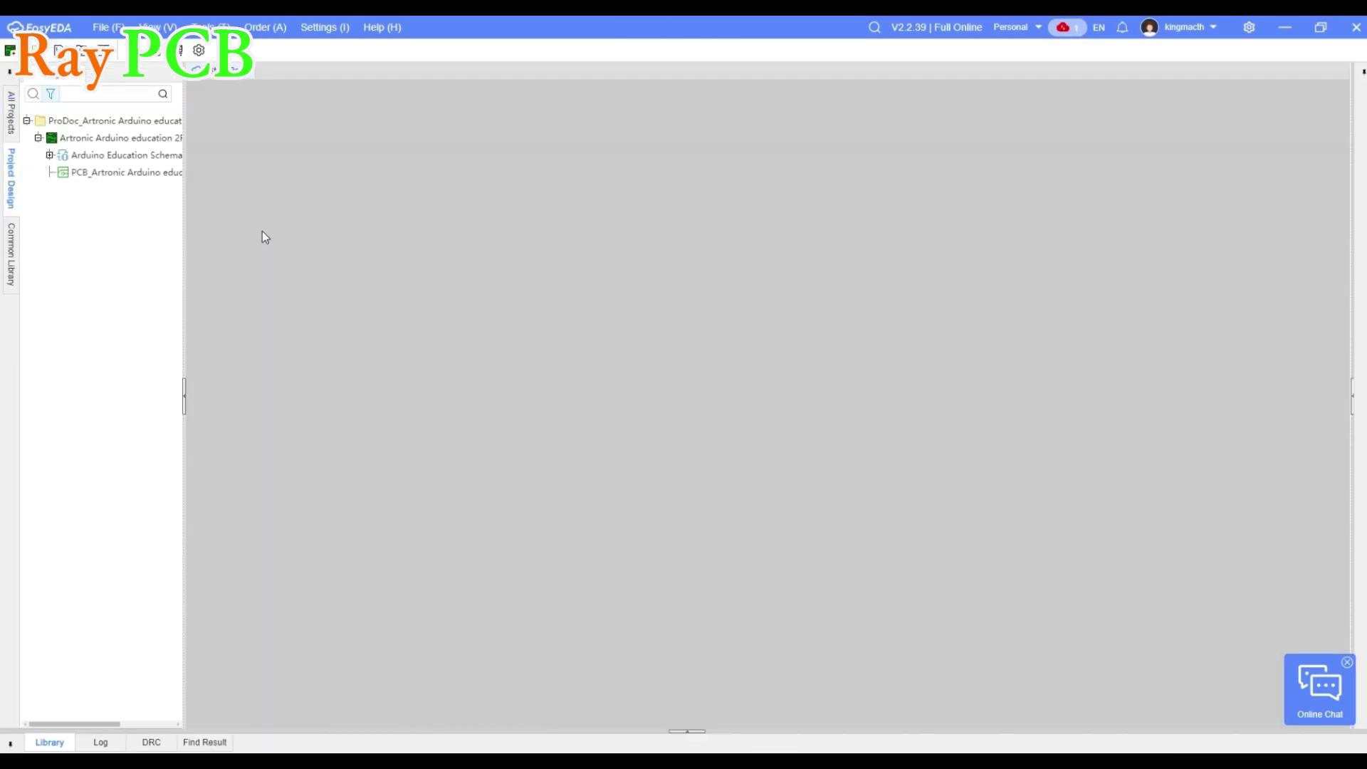
# Step: Open the Arduino Education schematic and the PCB document, then bring the schematic to the front
pyautogui.doubleClick(100, 155)
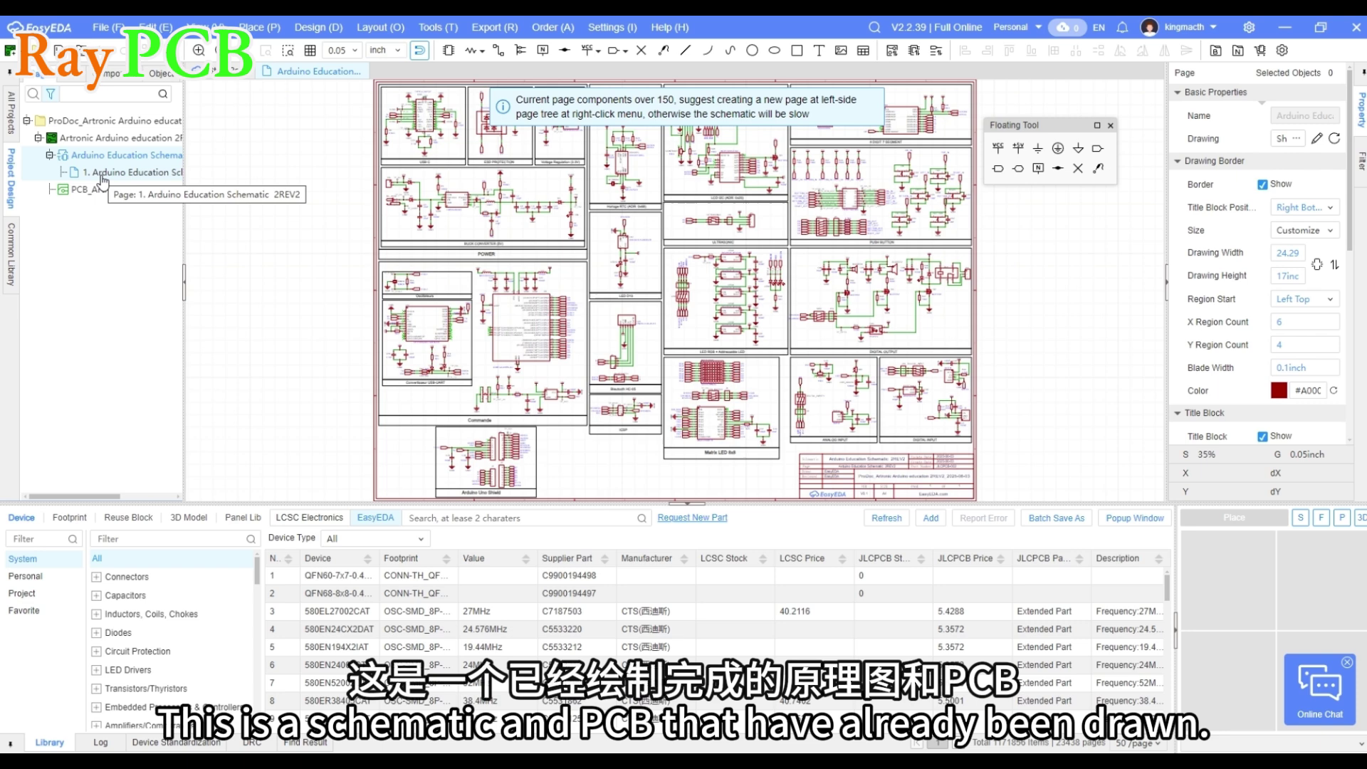
pyautogui.doubleClick(105, 189)
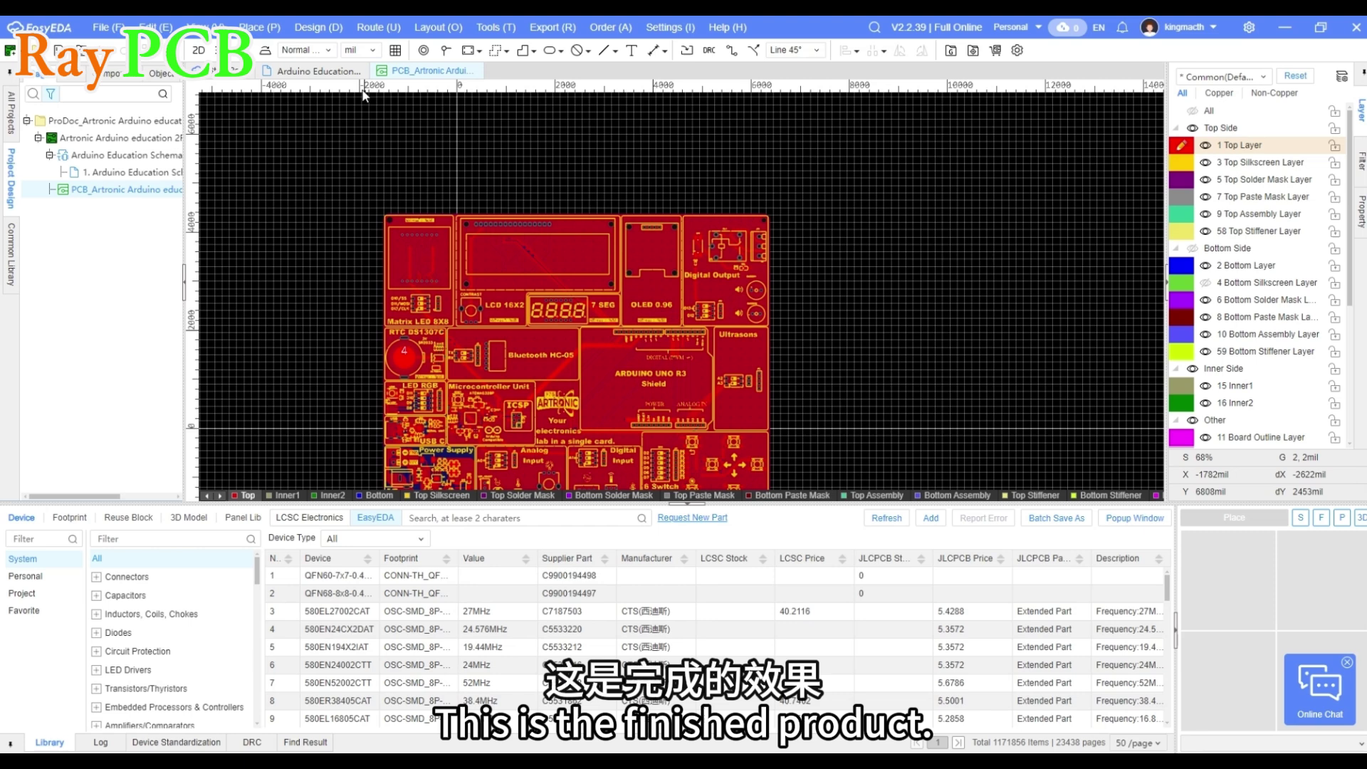
pyautogui.click(311, 74)
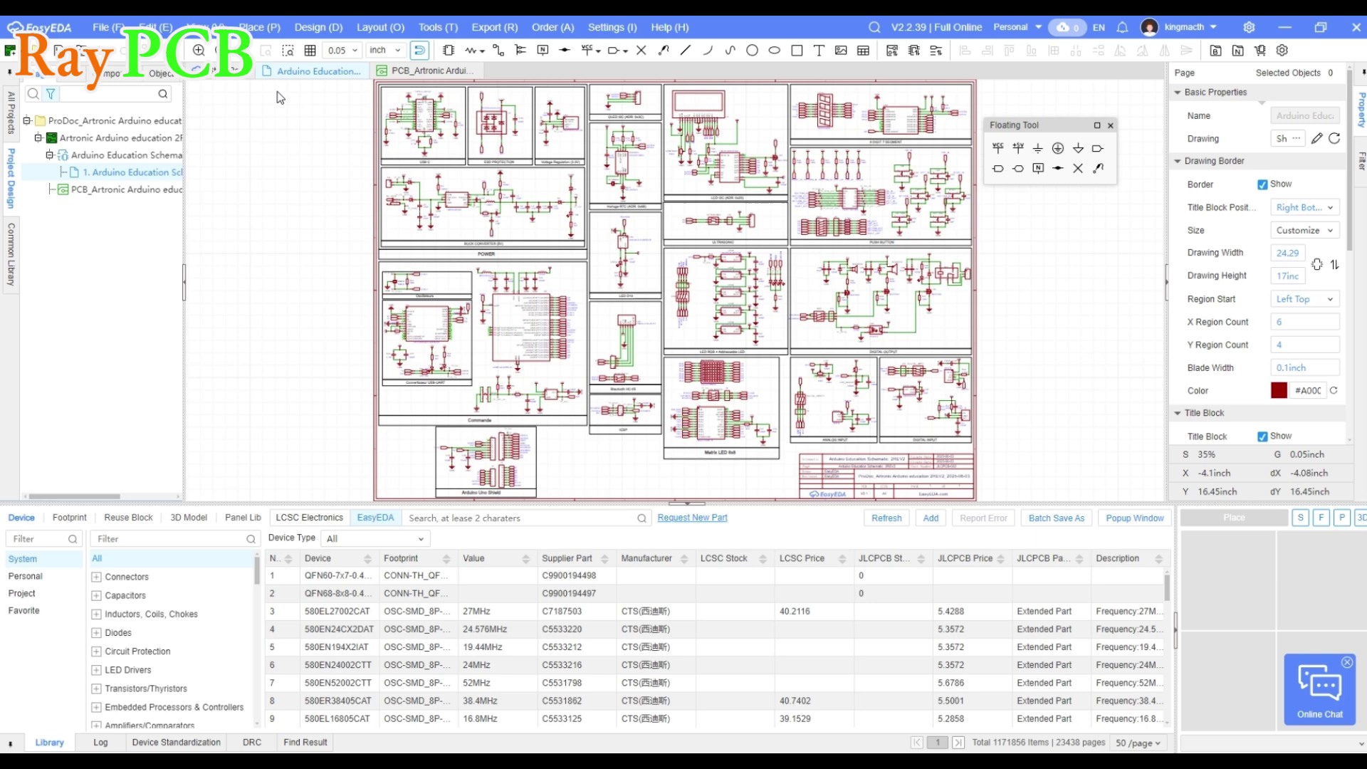
# Step: Run the schematic design rule check and filter the results to warnings only
pyautogui.click(317, 27)
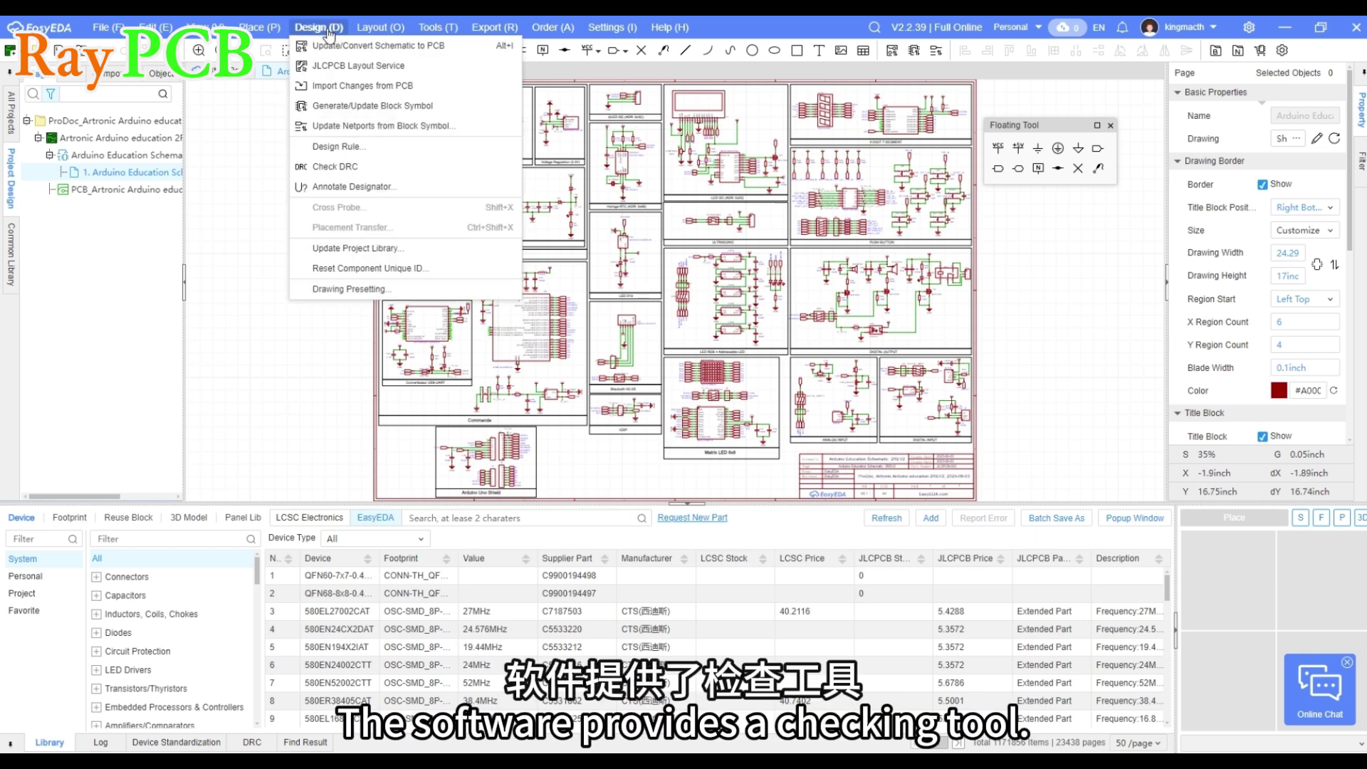
pyautogui.click(337, 168)
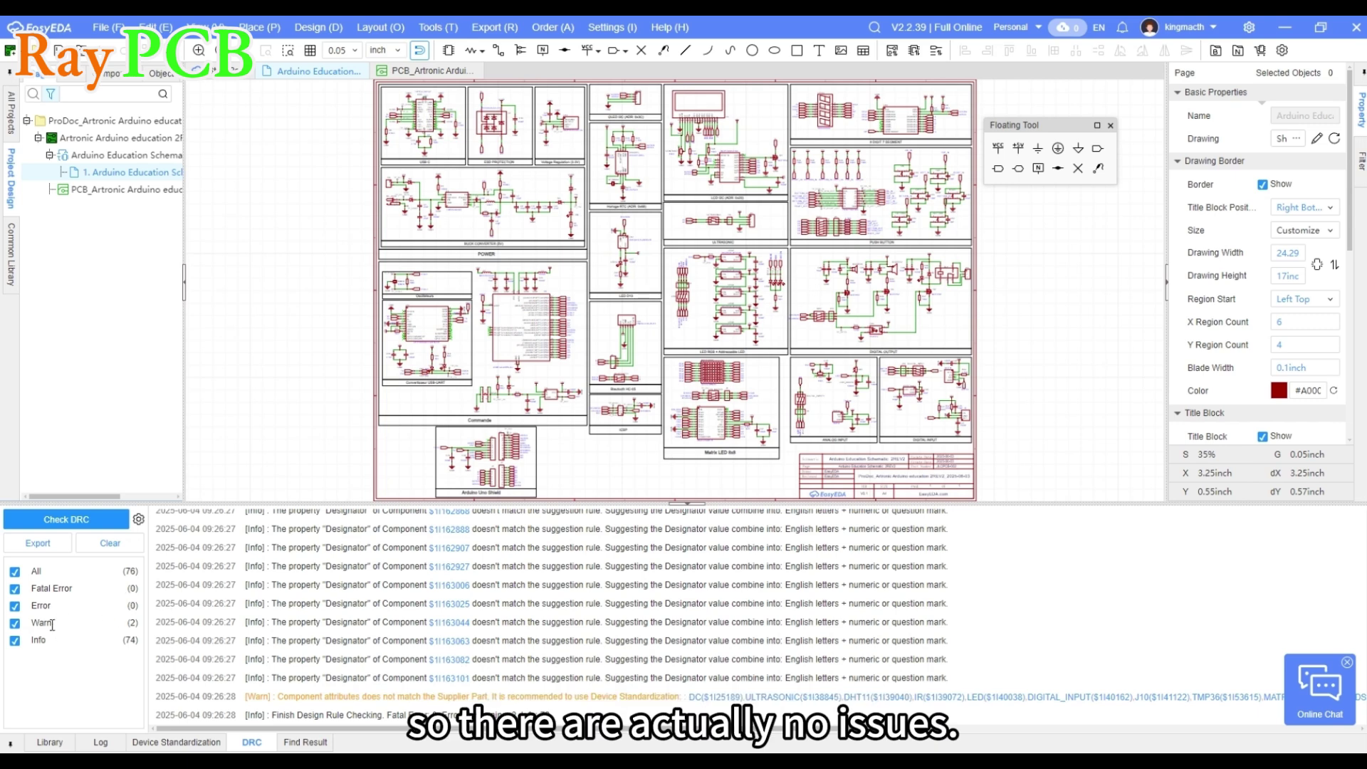
pyautogui.click(23, 631)
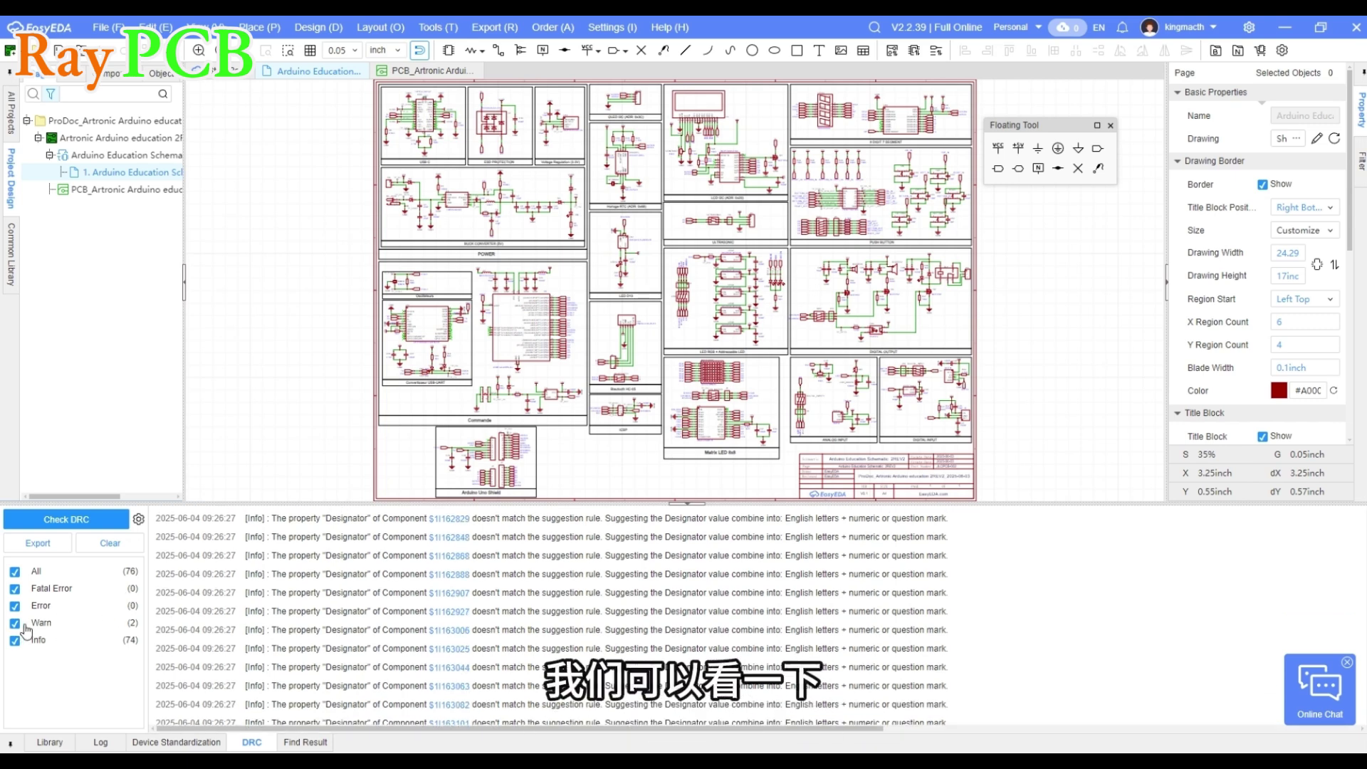
pyautogui.click(37, 640)
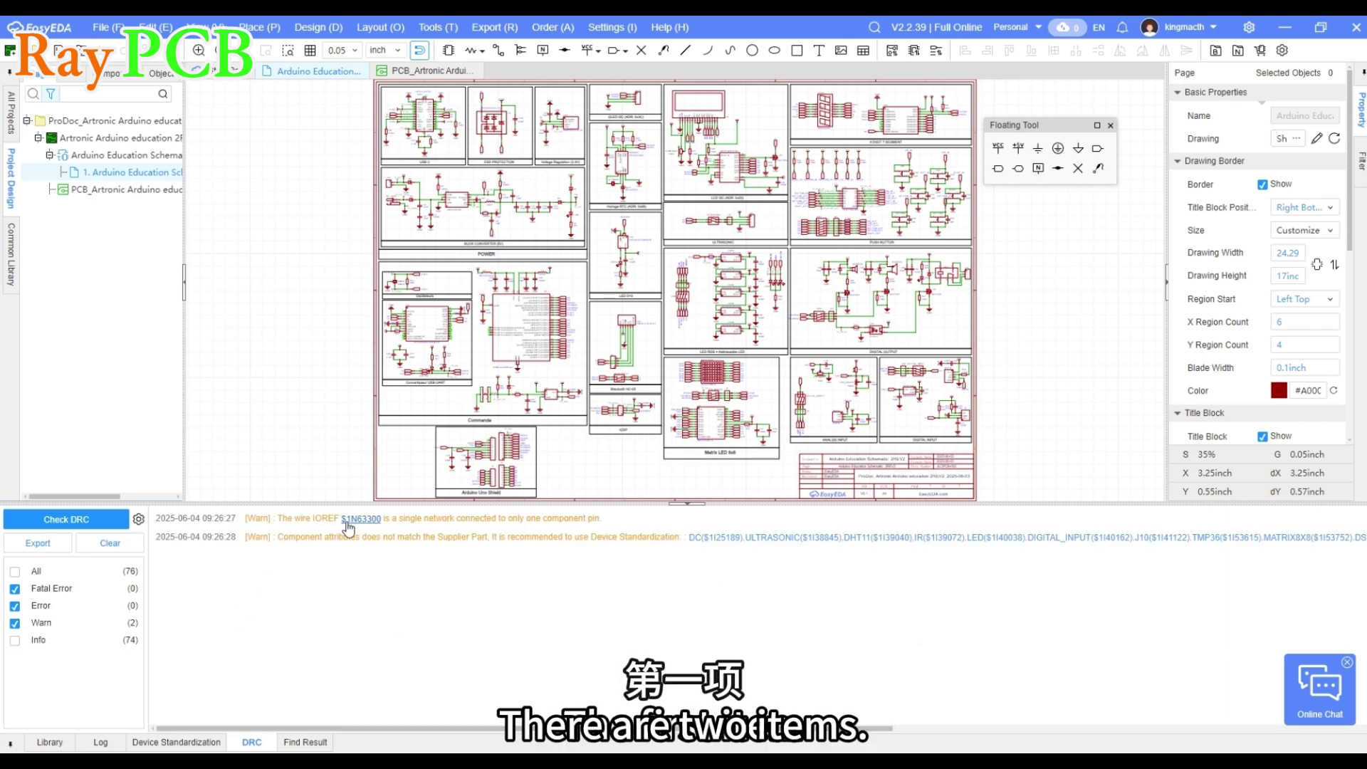
# Step: Inspect the IOREF wire and supplier-part mismatch warnings, then show info messages again
pyautogui.click(348, 522)
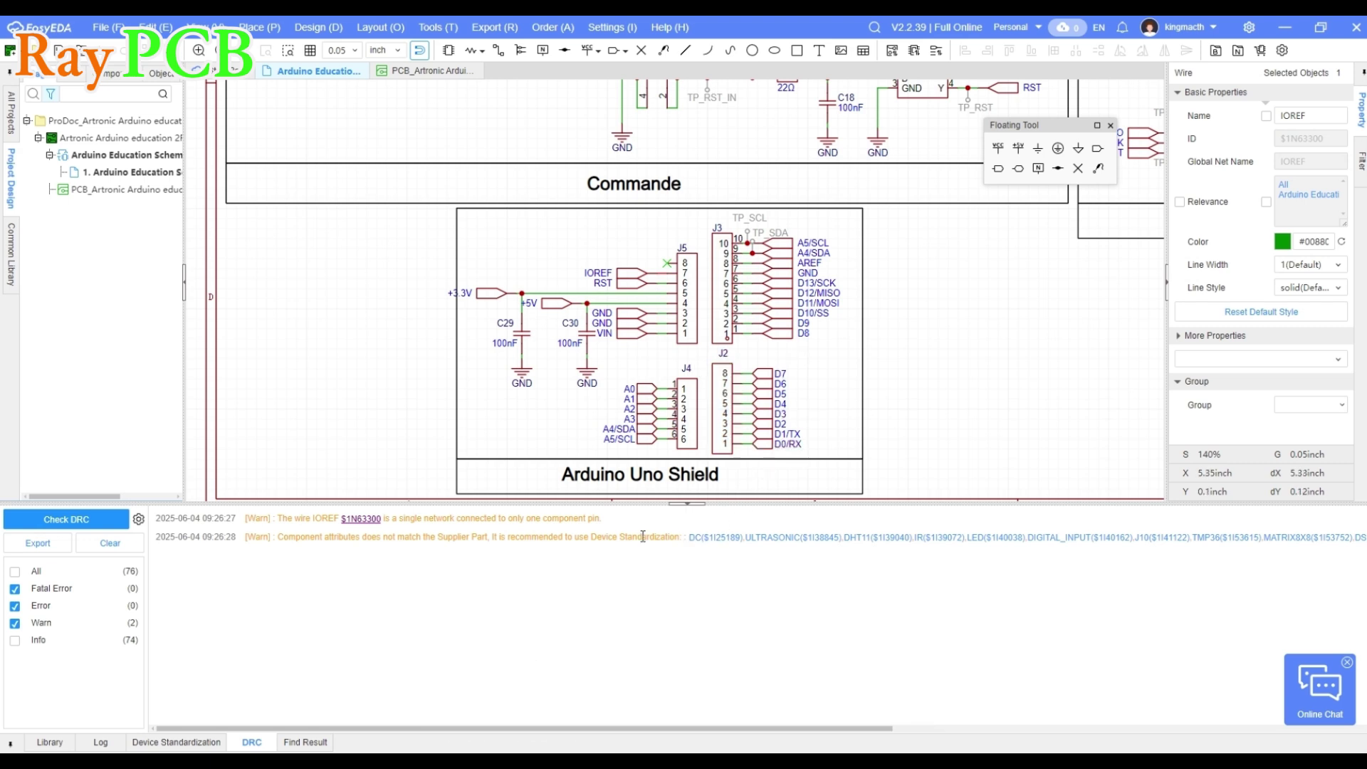
pyautogui.moveTo(680, 537); pyautogui.dragTo(270, 545)
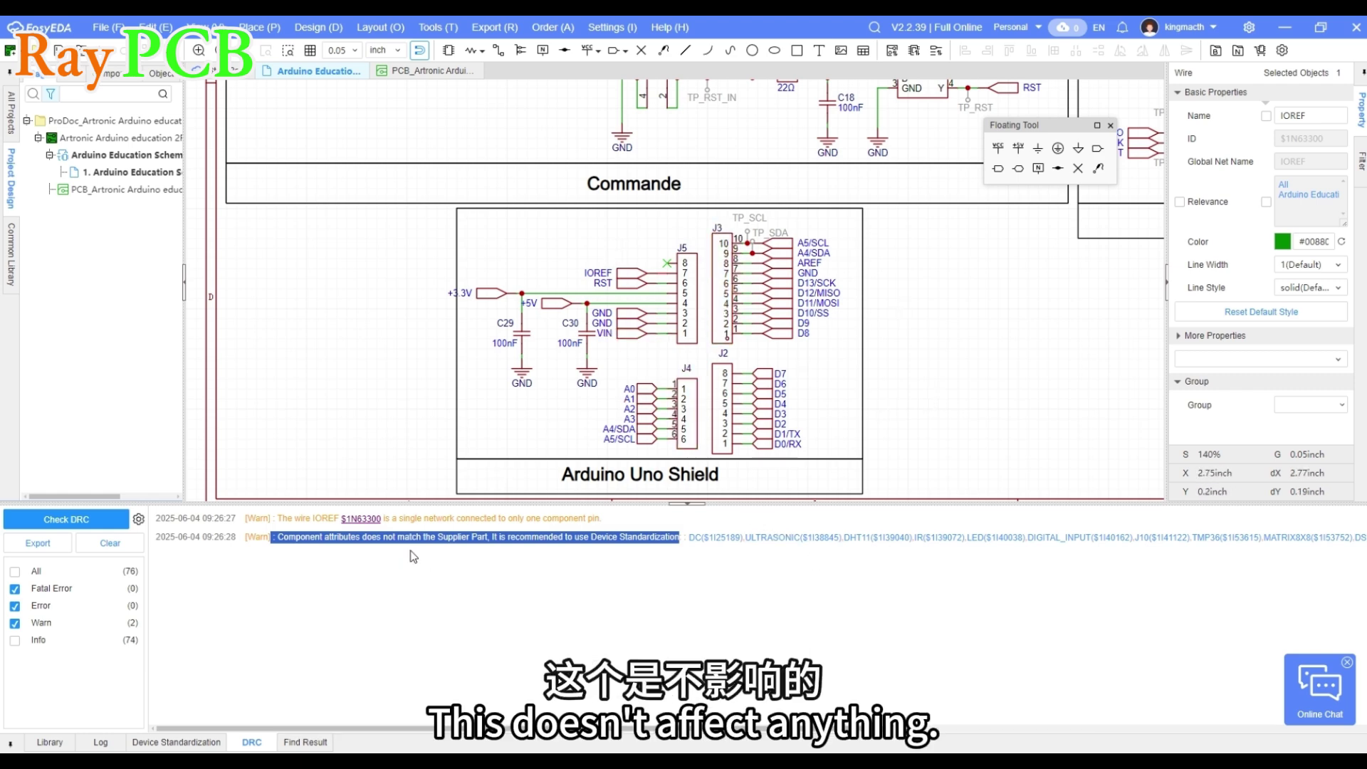
pyautogui.click(14, 640)
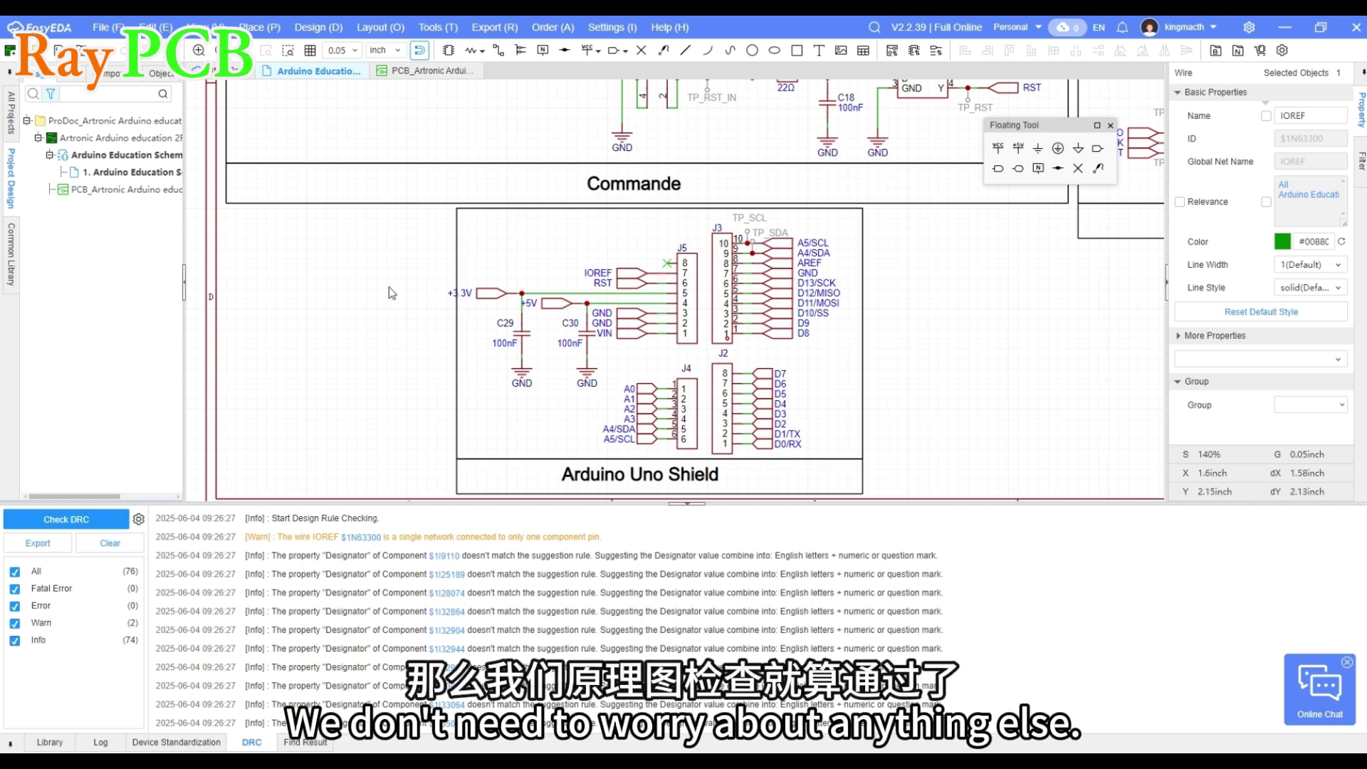
pyautogui.scroll(-2, 864, 350)
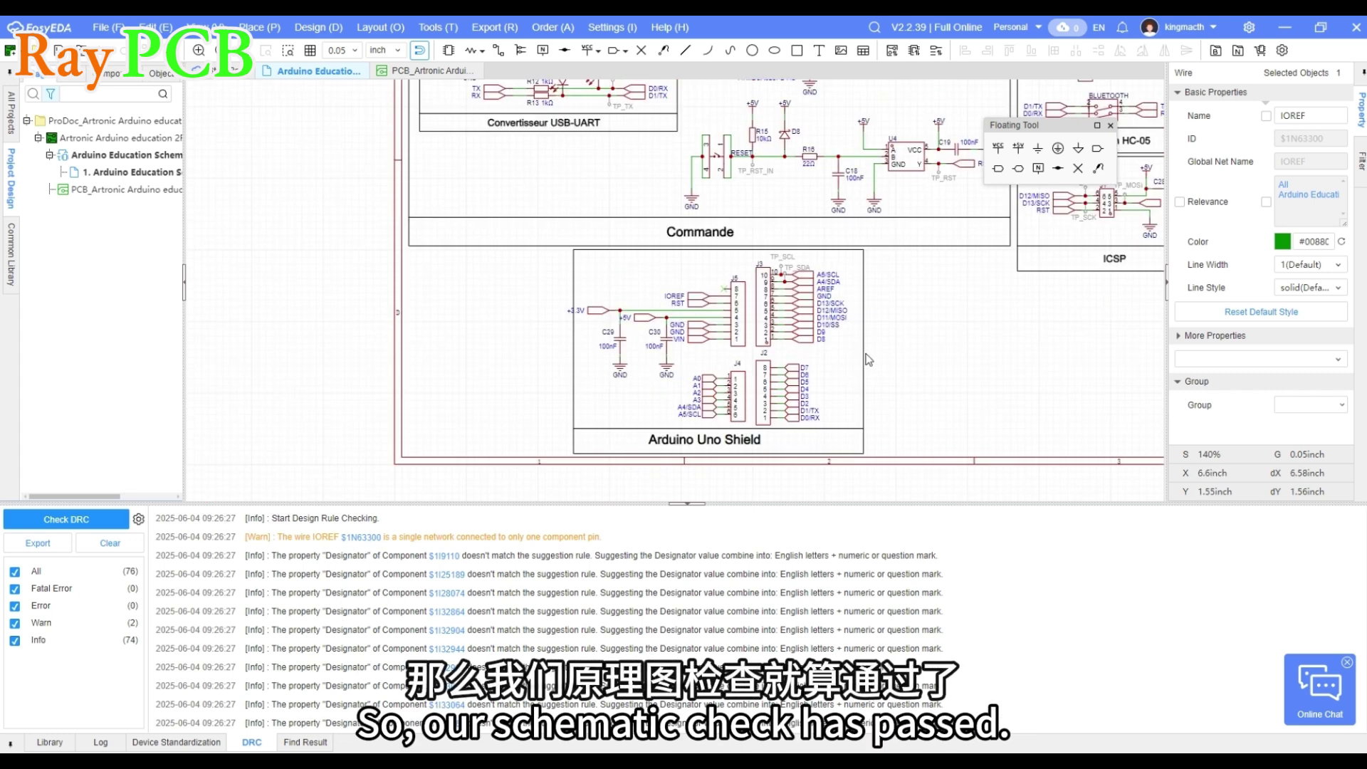
# Step: Run the design rule check on the PCB document
pyautogui.click(390, 72)
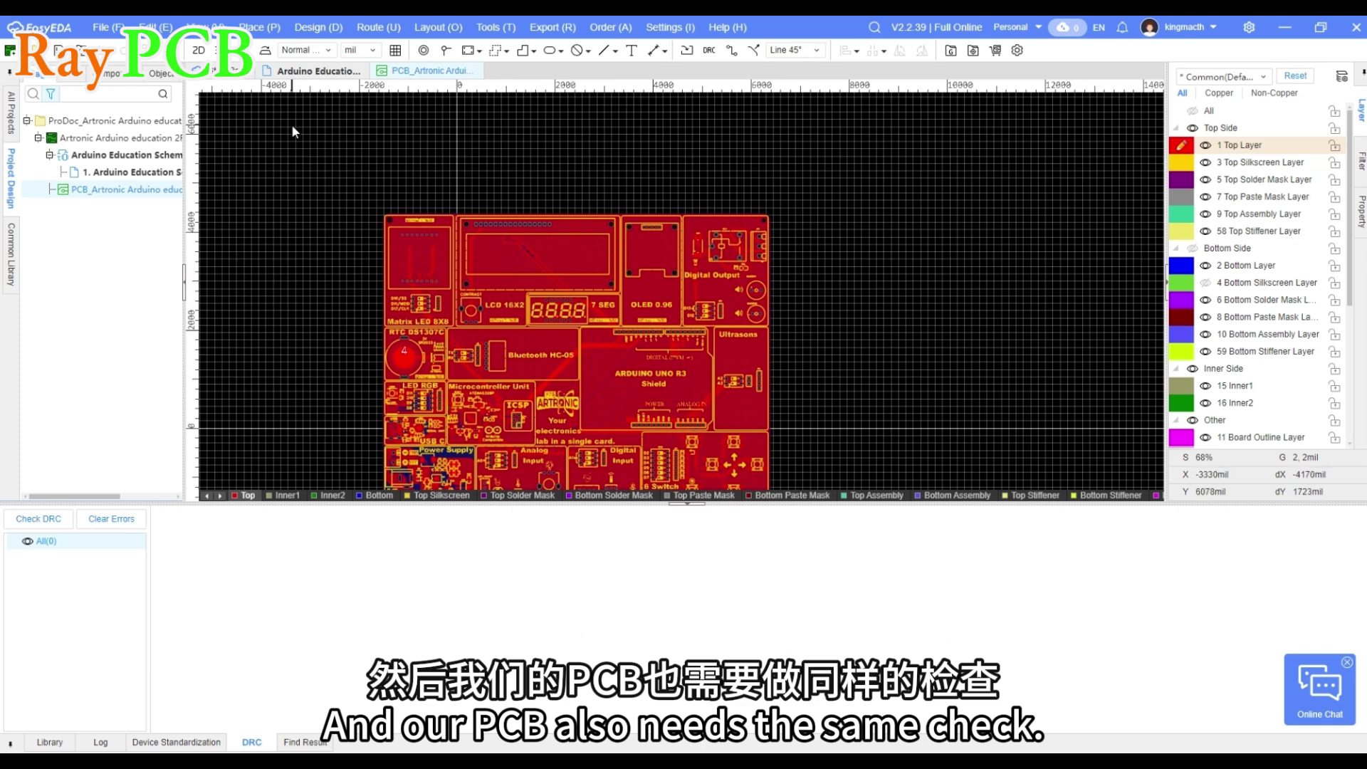
pyautogui.click(307, 28)
pyautogui.click(333, 127)
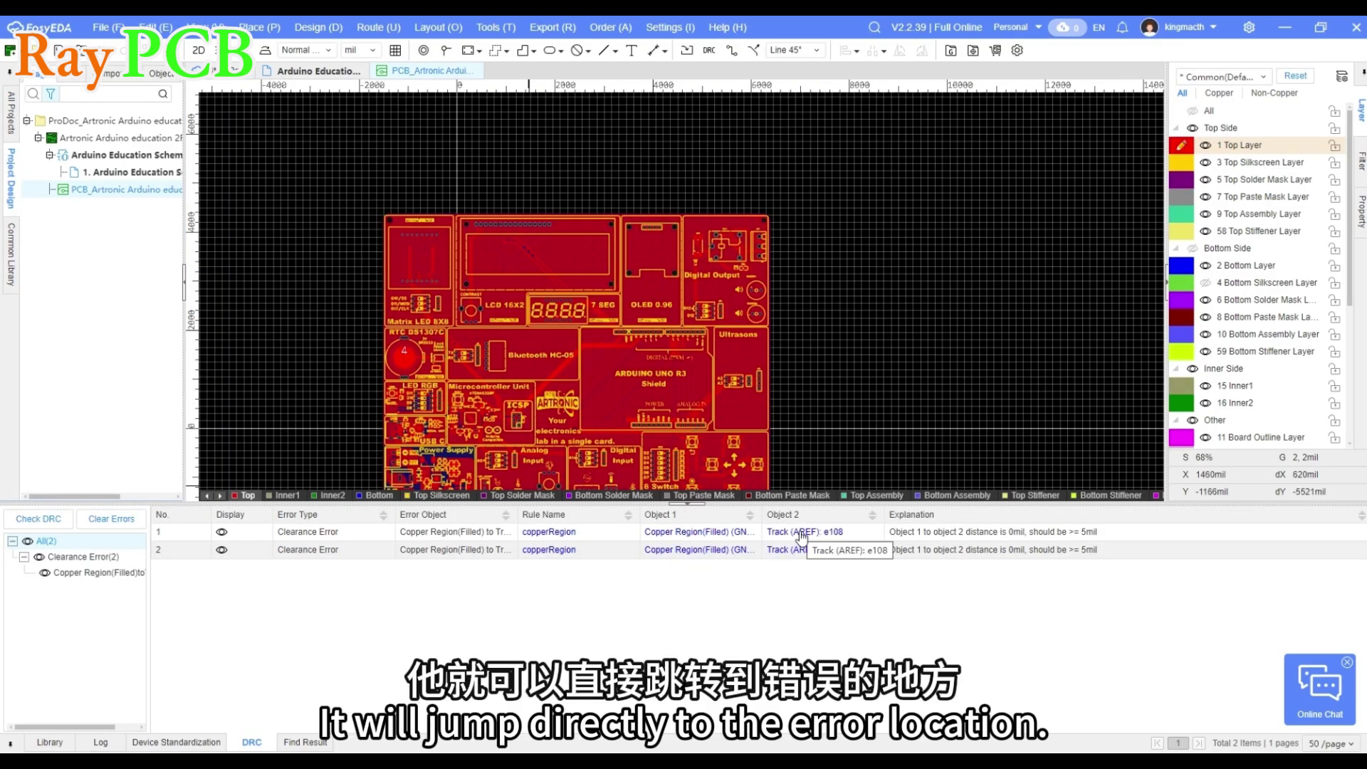
# Step: Zoom to the flagged AREF track e108 and select both pieces of its stub
pyautogui.click(802, 535)
pyautogui.scroll(1, 679, 293)
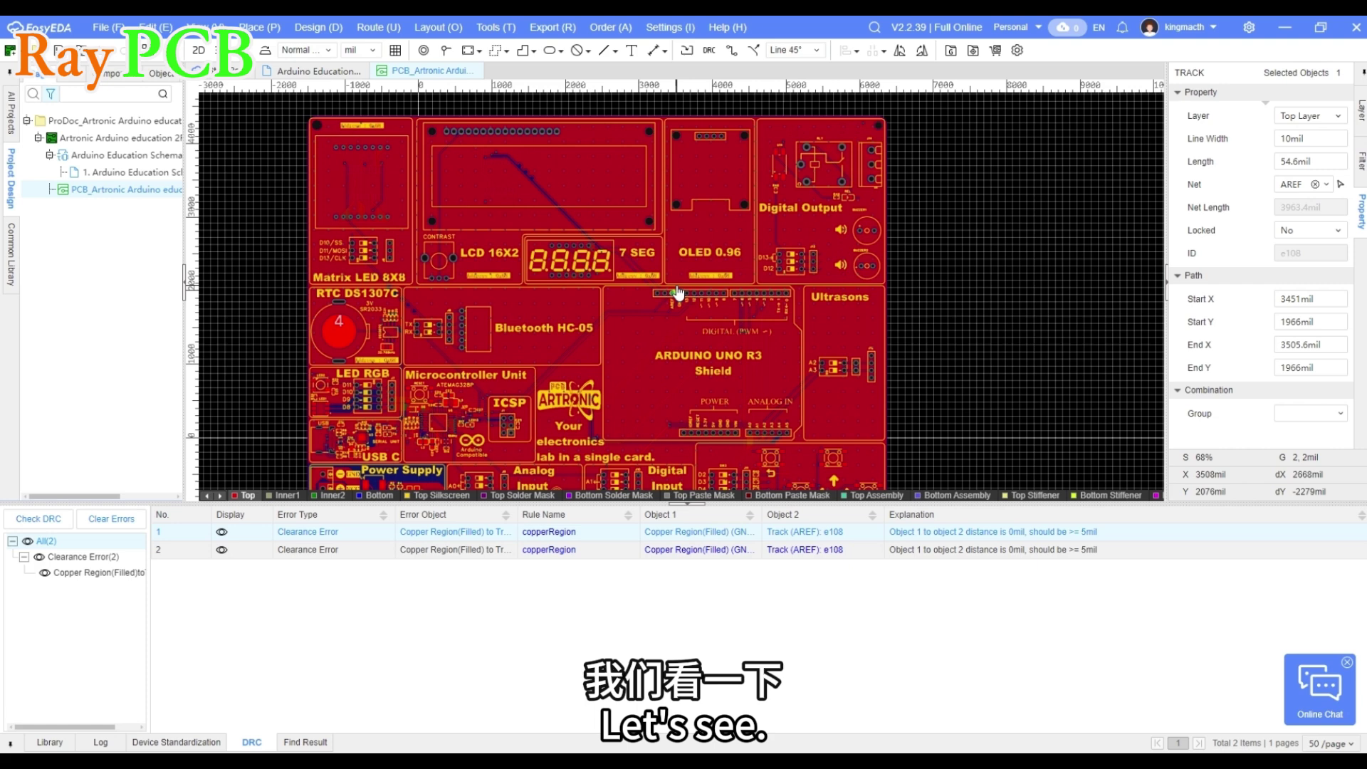
pyautogui.scroll(2, 679, 293)
pyautogui.scroll(5, 678, 301)
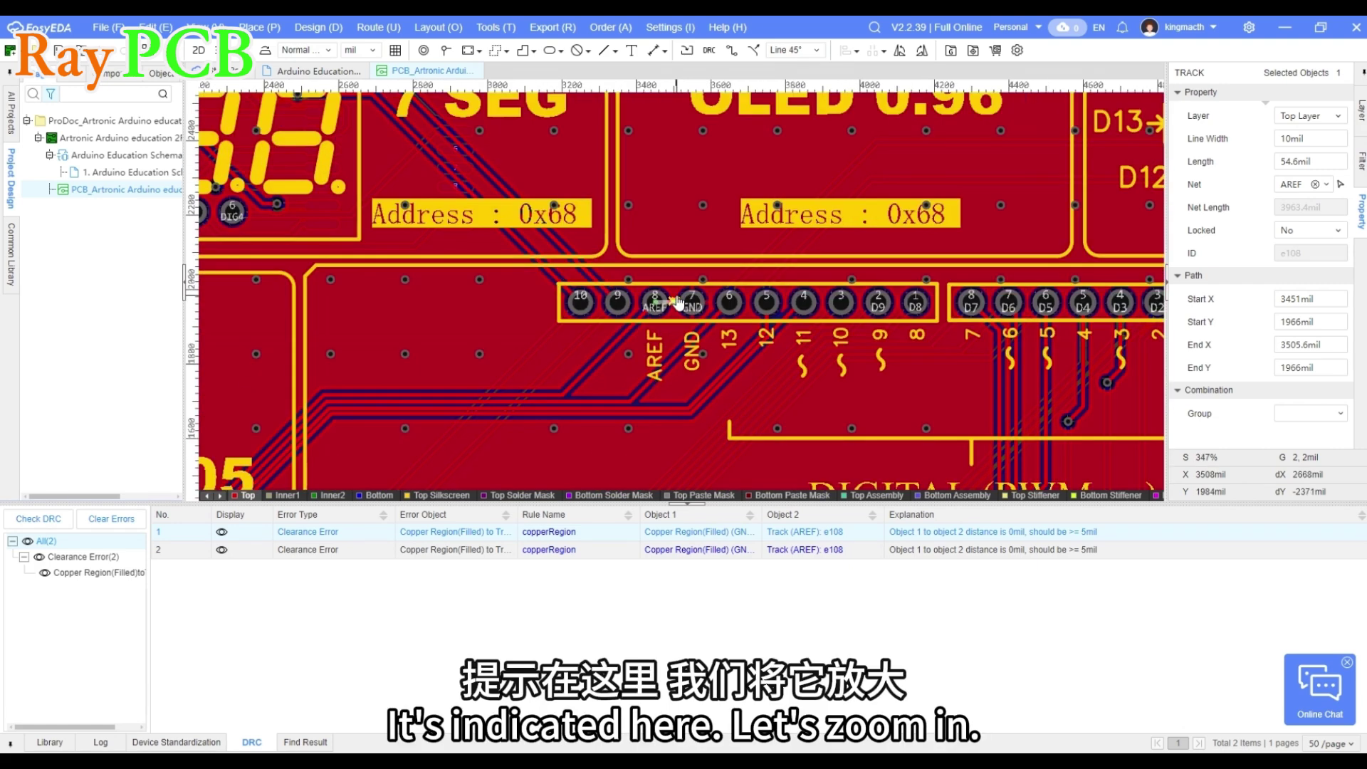
pyautogui.scroll(5, 678, 299)
pyautogui.scroll(2, 678, 313)
pyautogui.scroll(2, 673, 322)
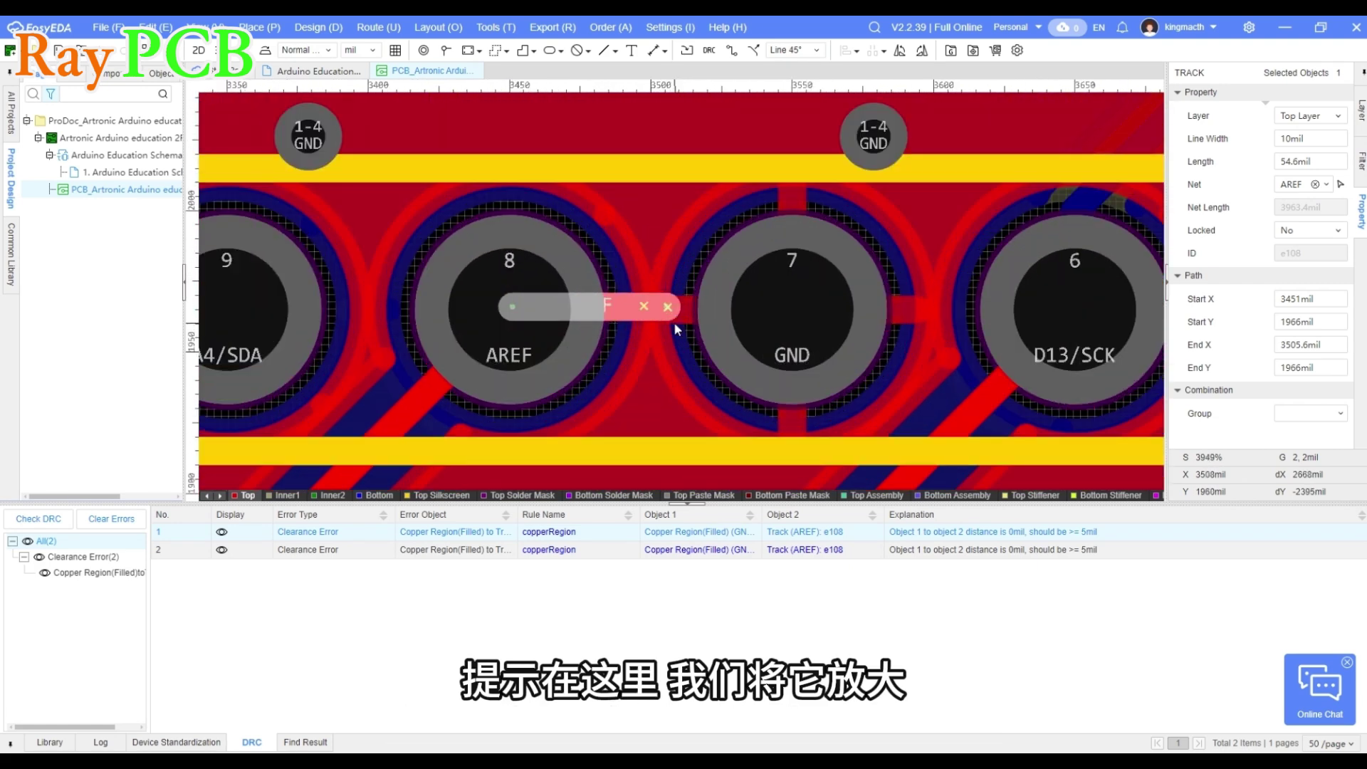
pyautogui.scroll(1, 673, 321)
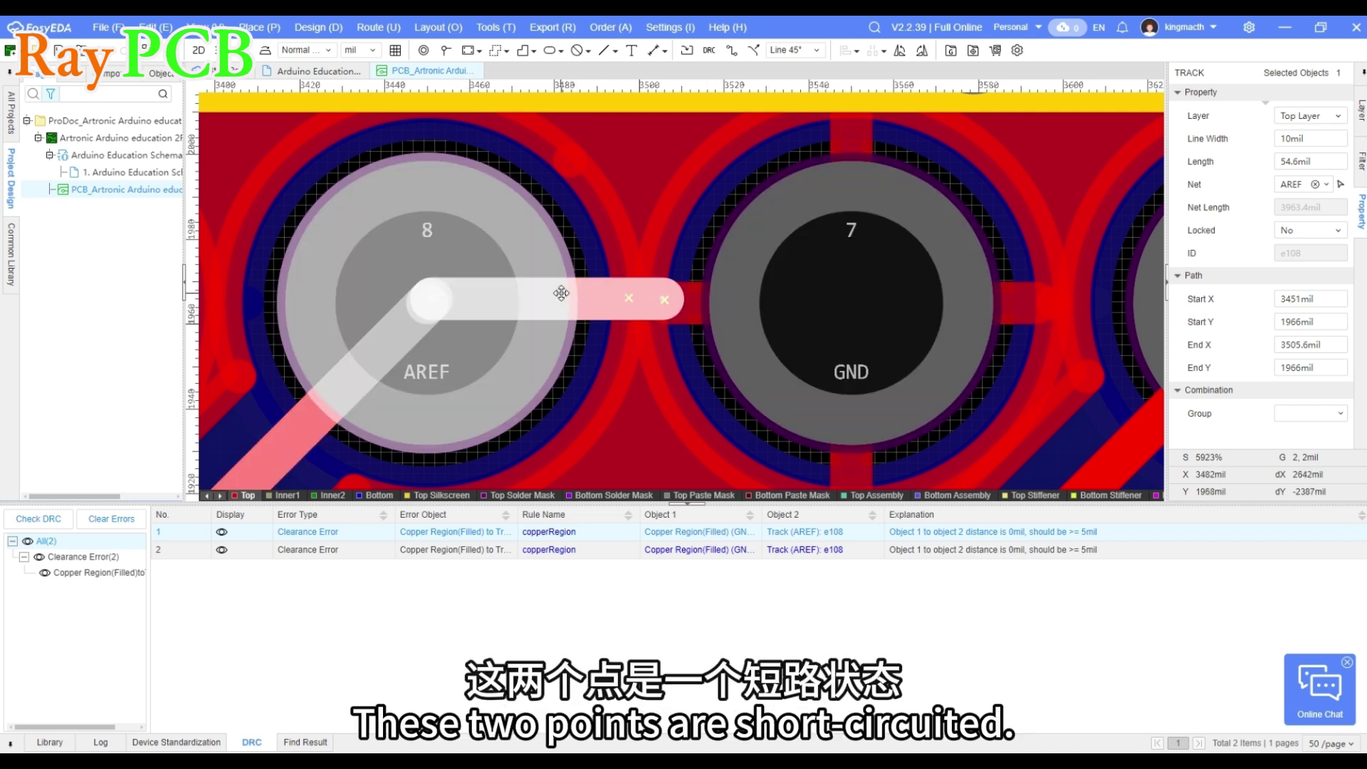
pyautogui.click(560, 292)
pyautogui.click(604, 298)
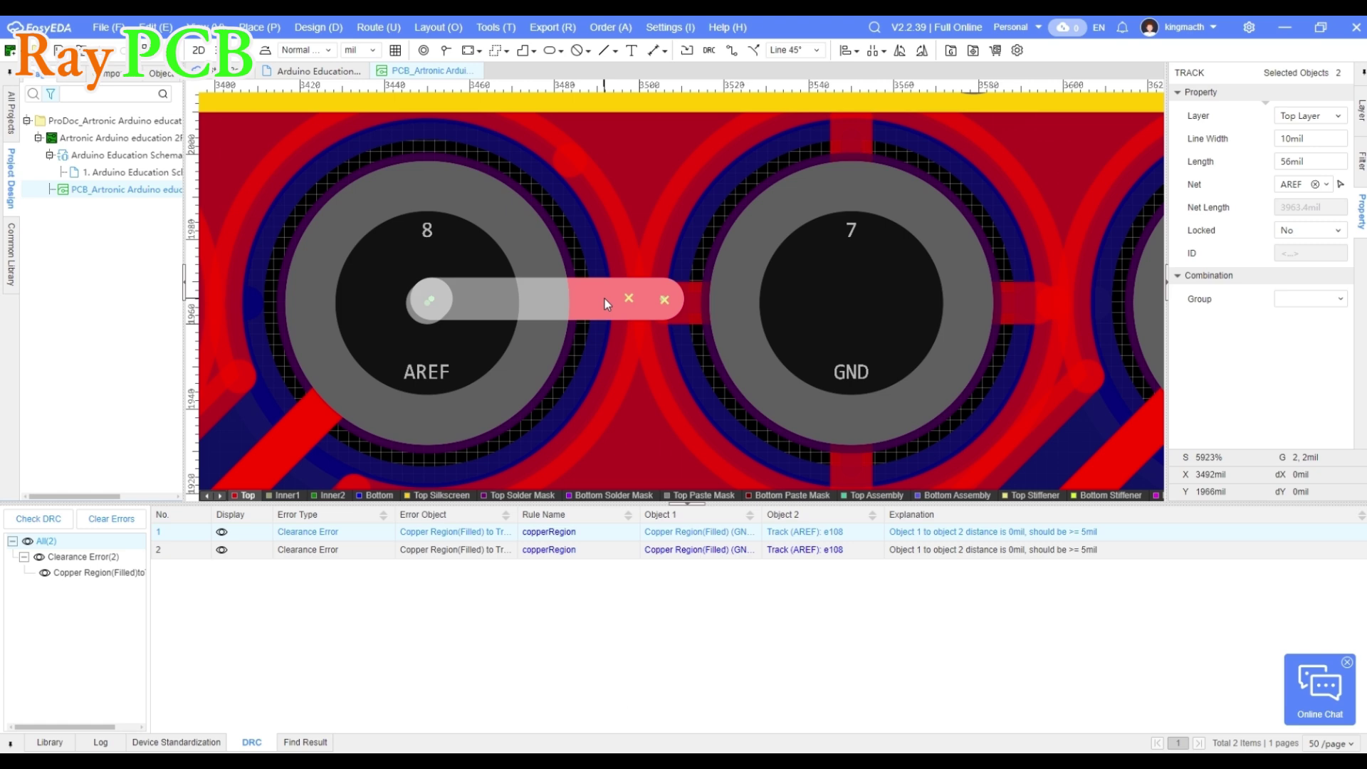
# Step: Delete the shorting AREF track, rerun the PCB DRC to confirm zero errors, and save
pyautogui.press('Delete')
pyautogui.scroll(-10, 655, 305)
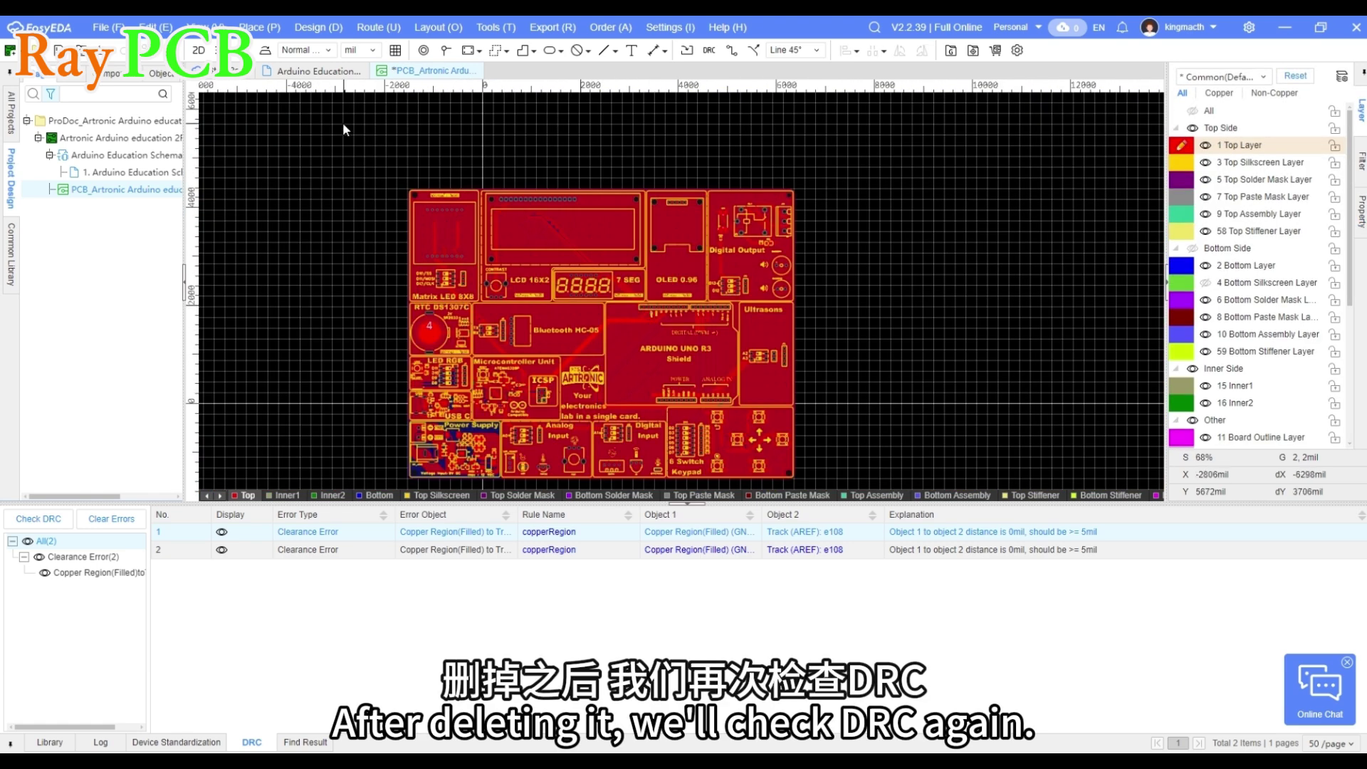
pyautogui.click(306, 30)
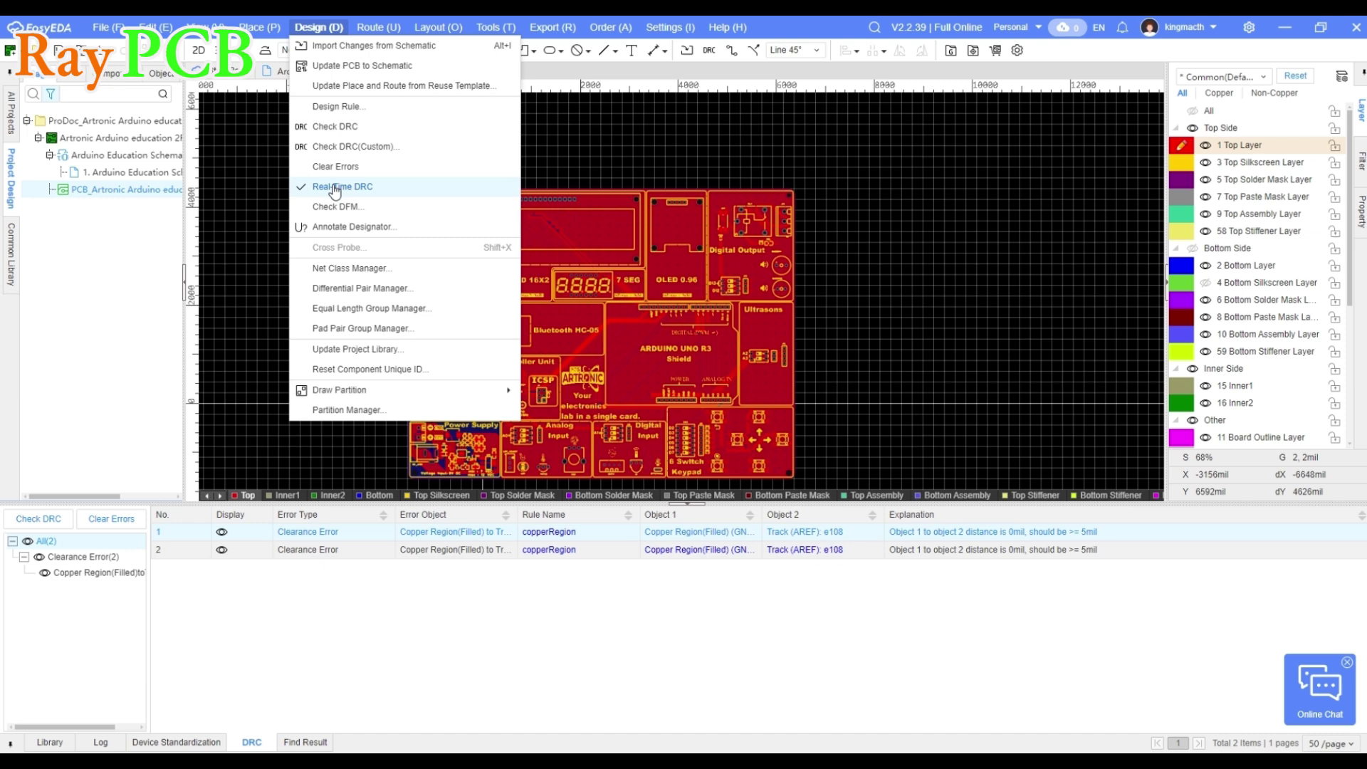
pyautogui.click(344, 125)
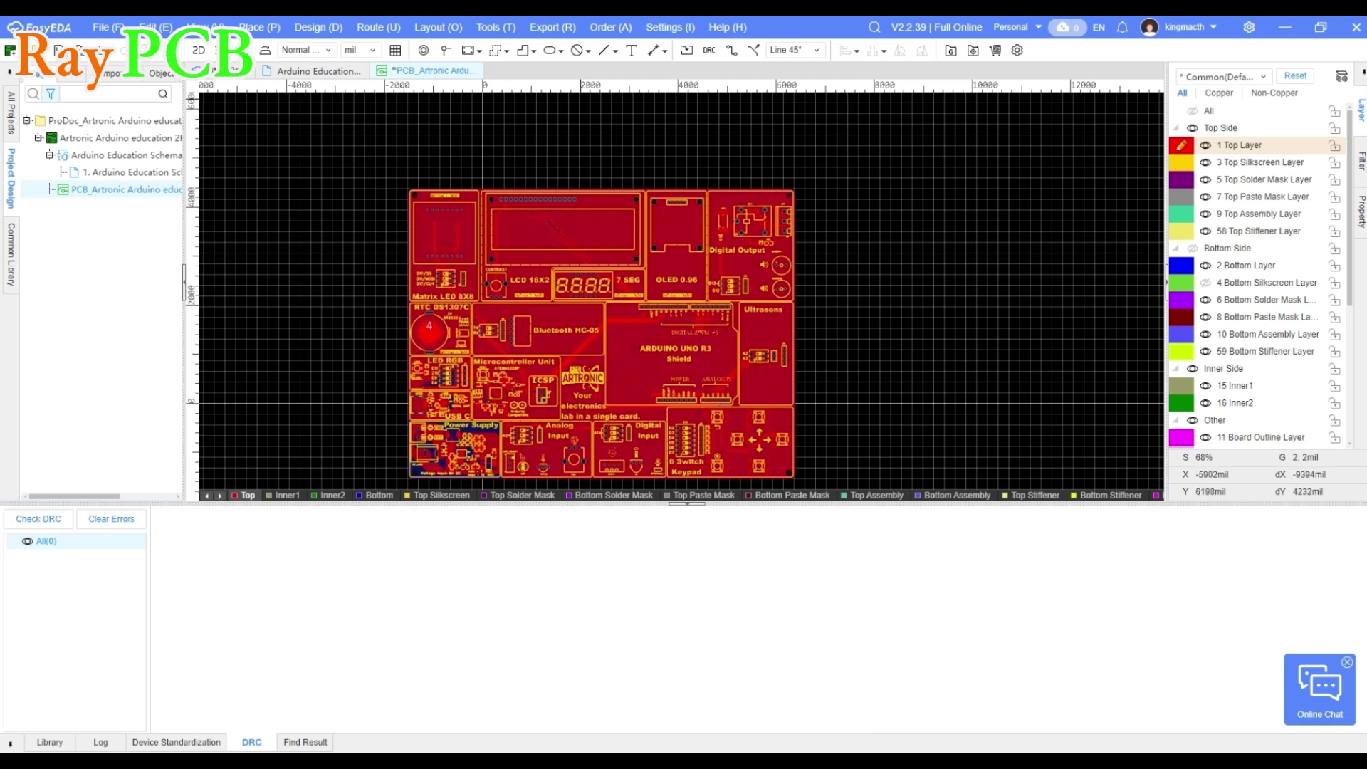
pyautogui.hotkey('ctrl', 's')
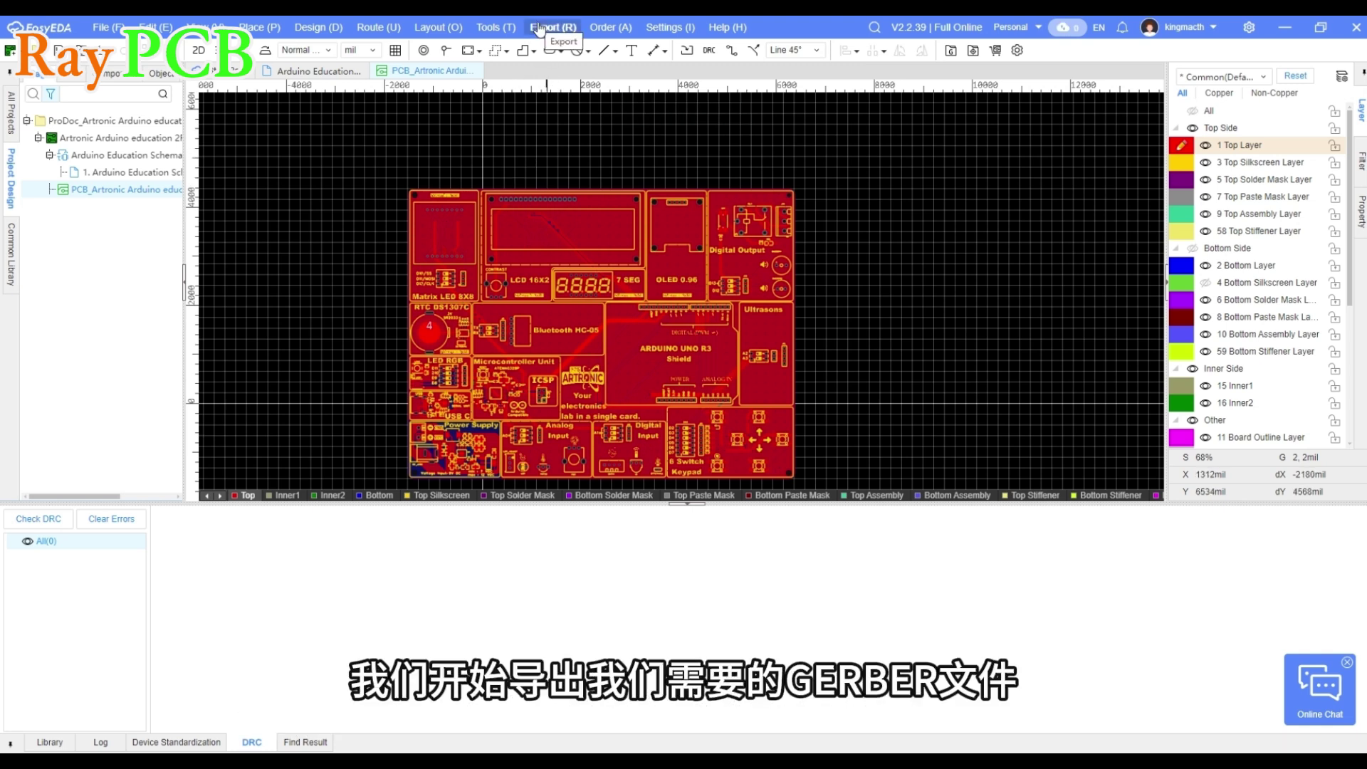
# Step: Copy the F:\easyeda folder path in File Explorer, minimize it, and reopen EasyEDA's export formats
pyautogui.click(539, 28)
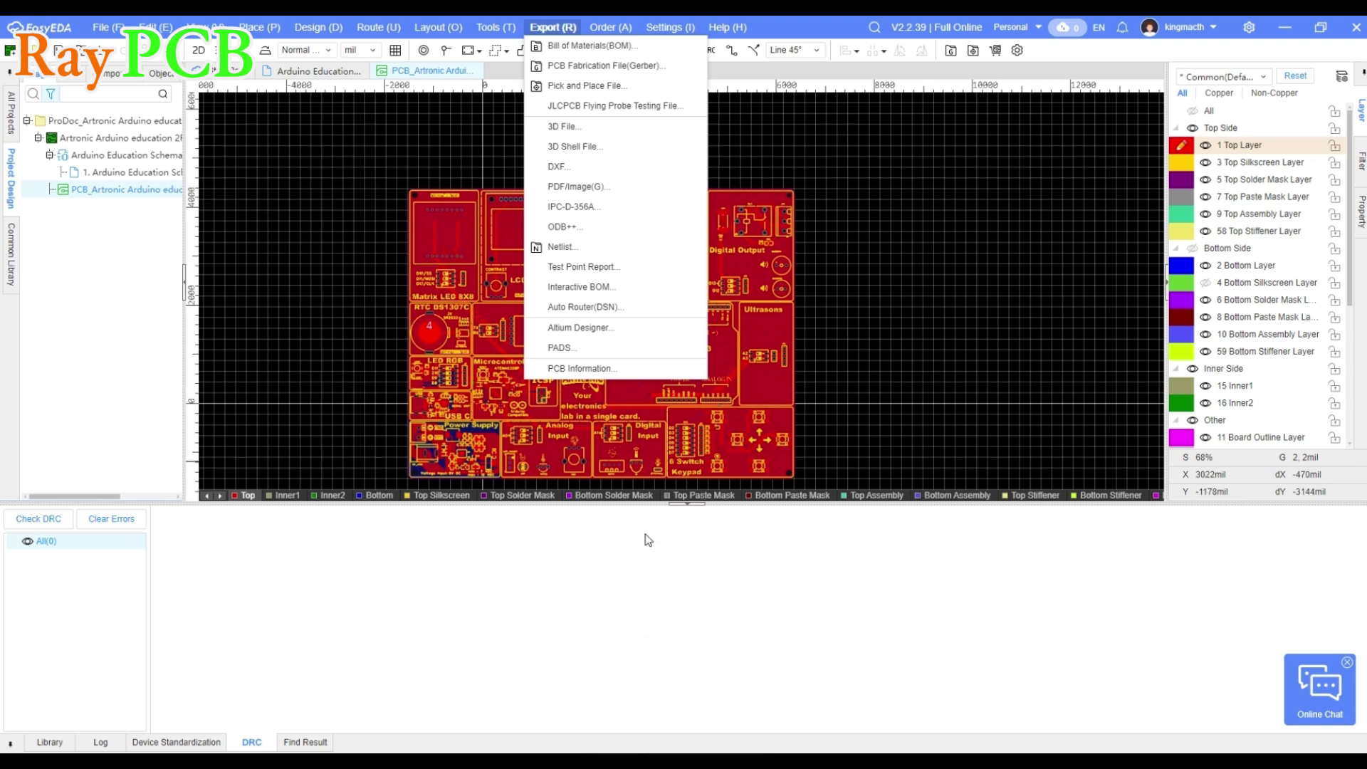
pyautogui.hotkey('alt', 'Tab')
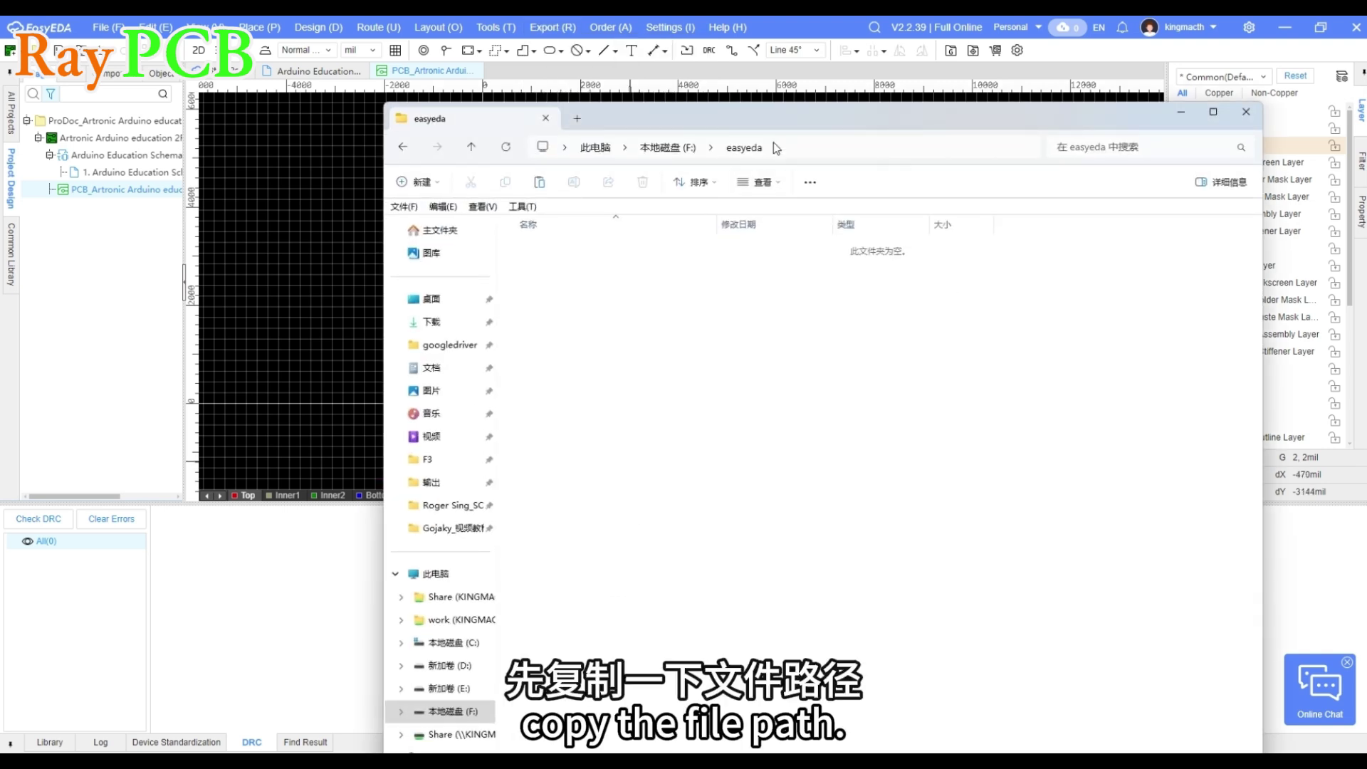
pyautogui.click(773, 147)
pyautogui.click(1174, 113)
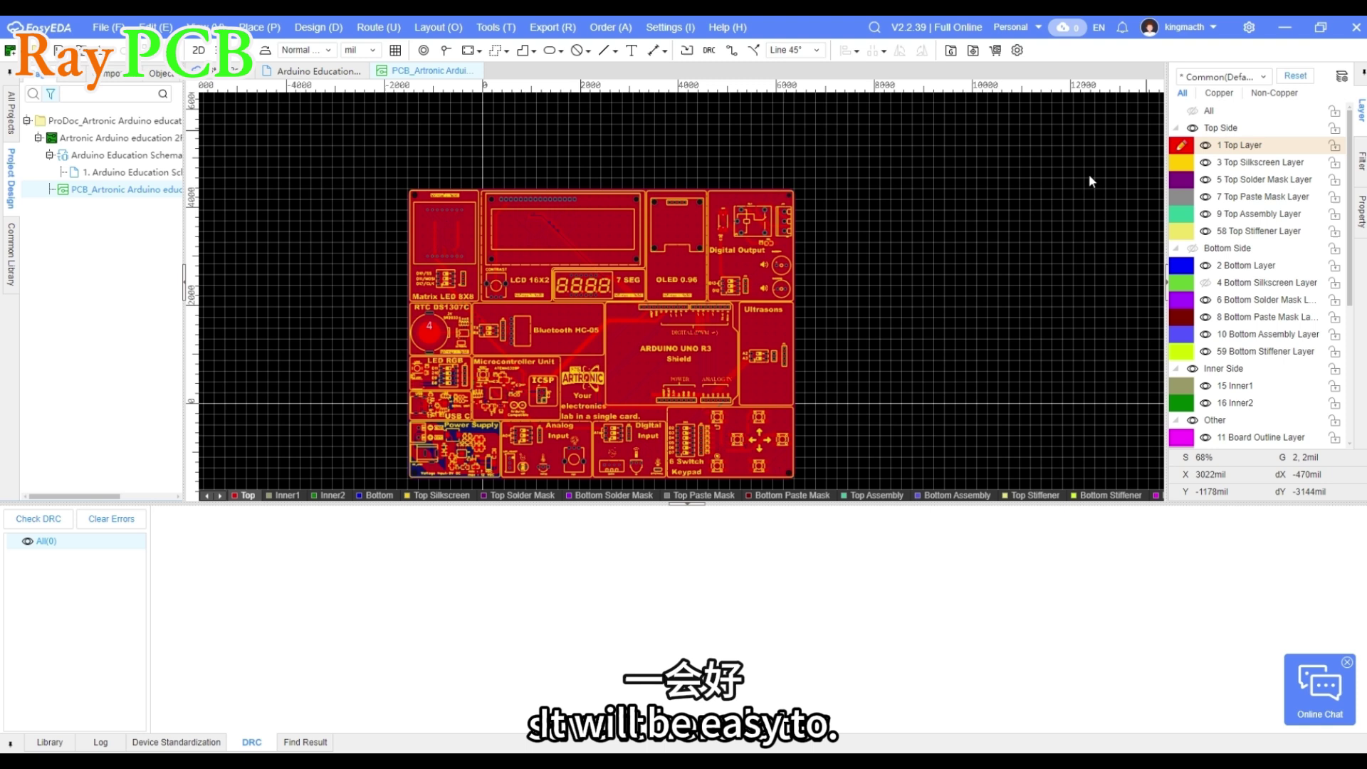
pyautogui.click(541, 34)
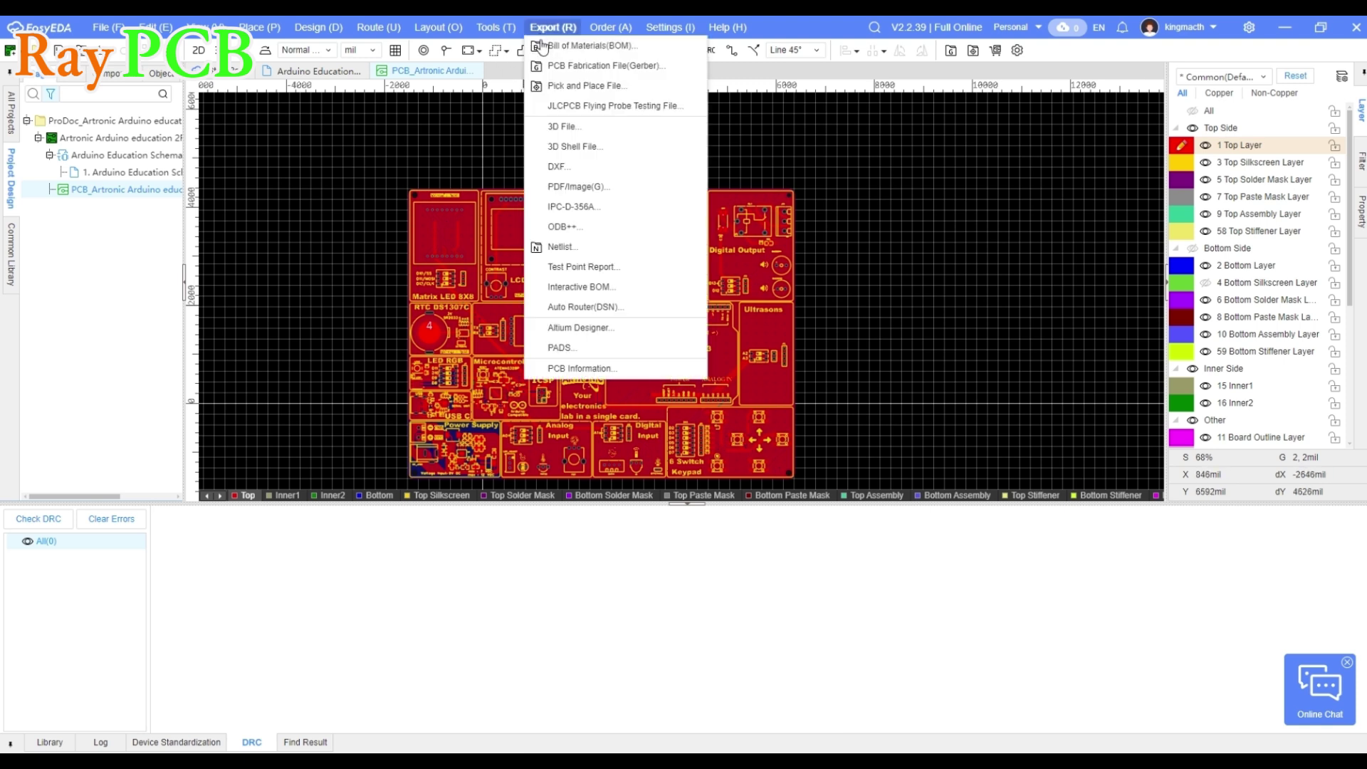
# Step: Start the PCB Fabrication (Gerber) export, select the suggested file name, and review Custom Config options
pyautogui.click(578, 66)
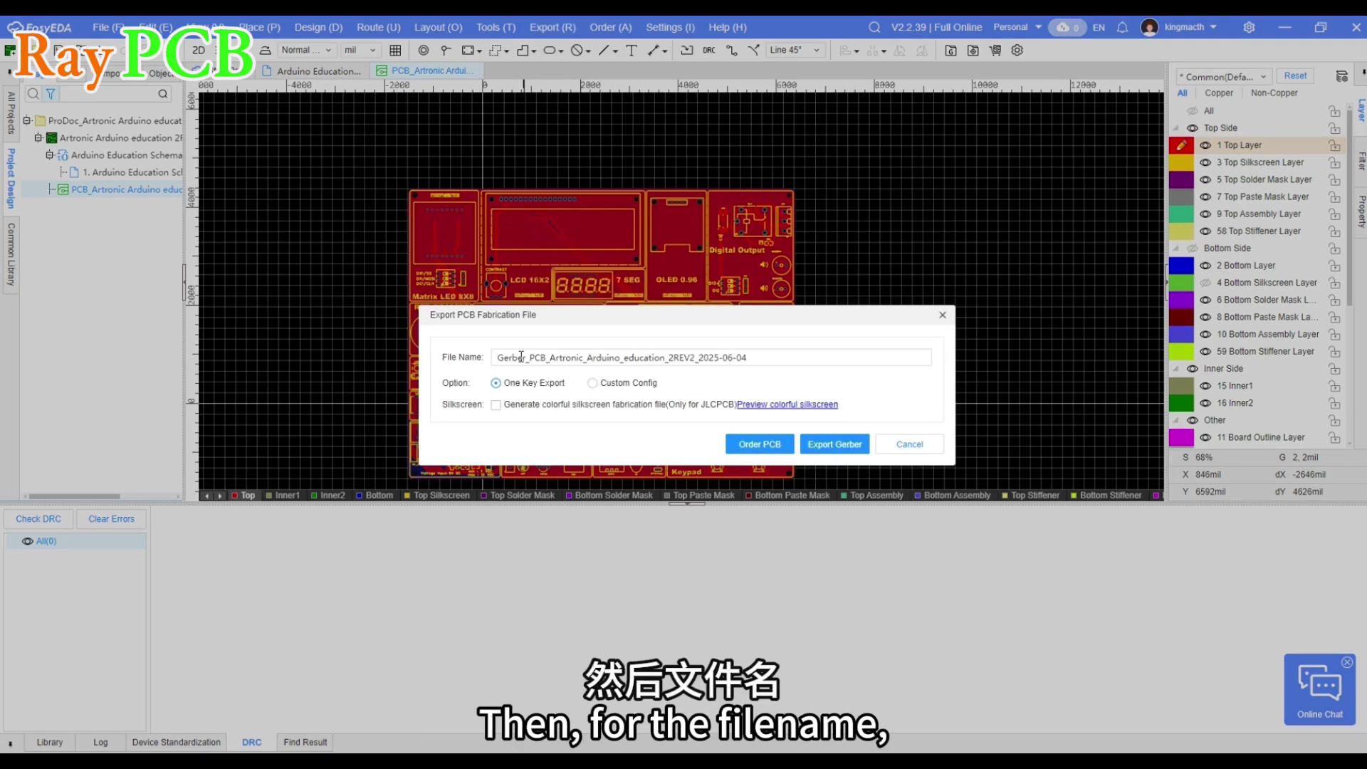
pyautogui.moveTo(760, 358); pyautogui.dragTo(484, 345)
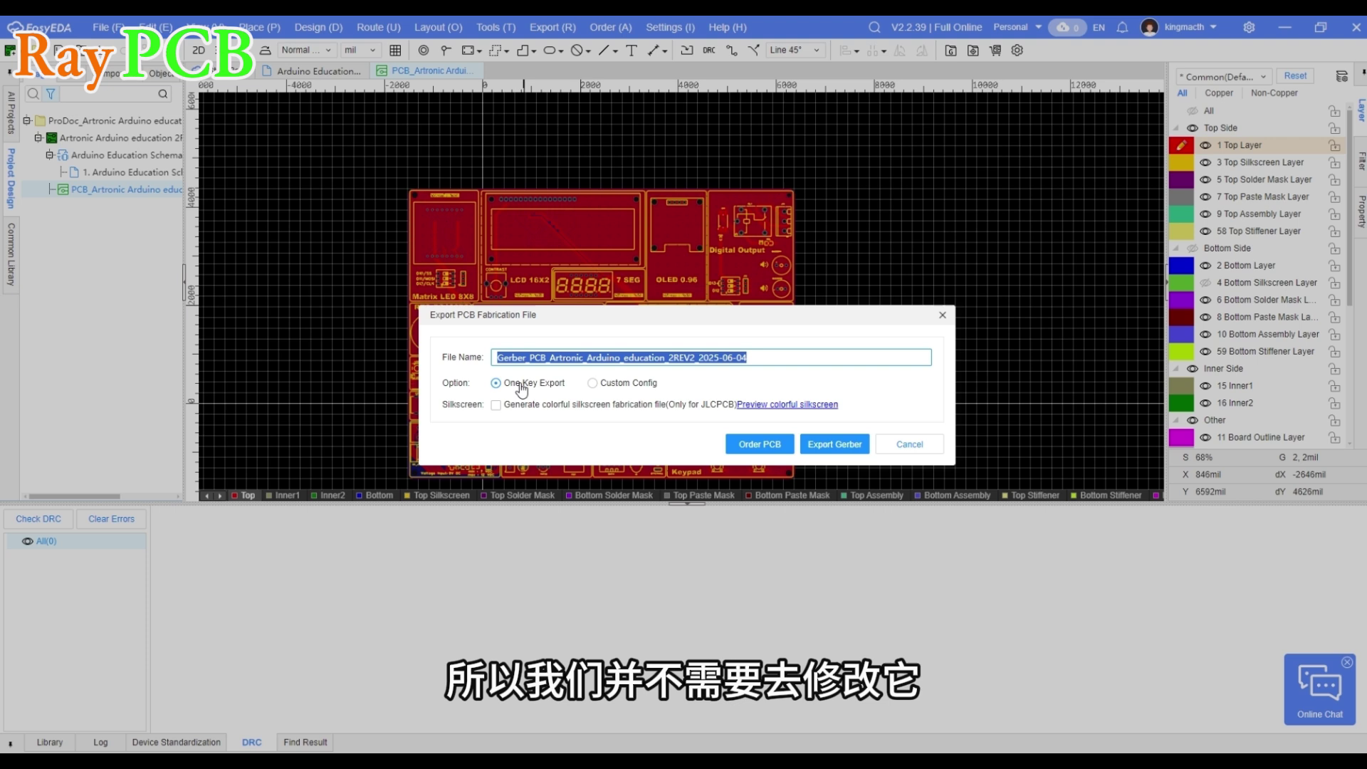
pyautogui.click(604, 383)
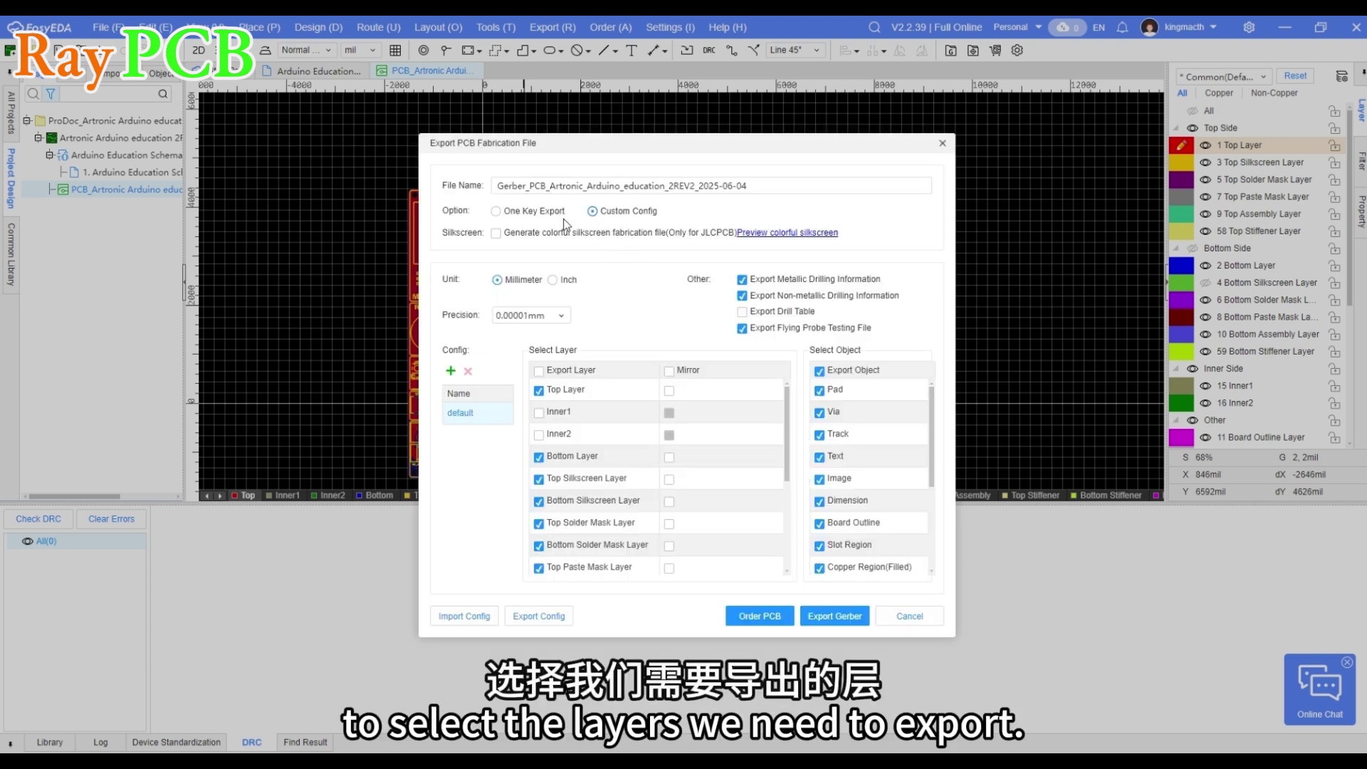
pyautogui.scroll(-4, 648, 420)
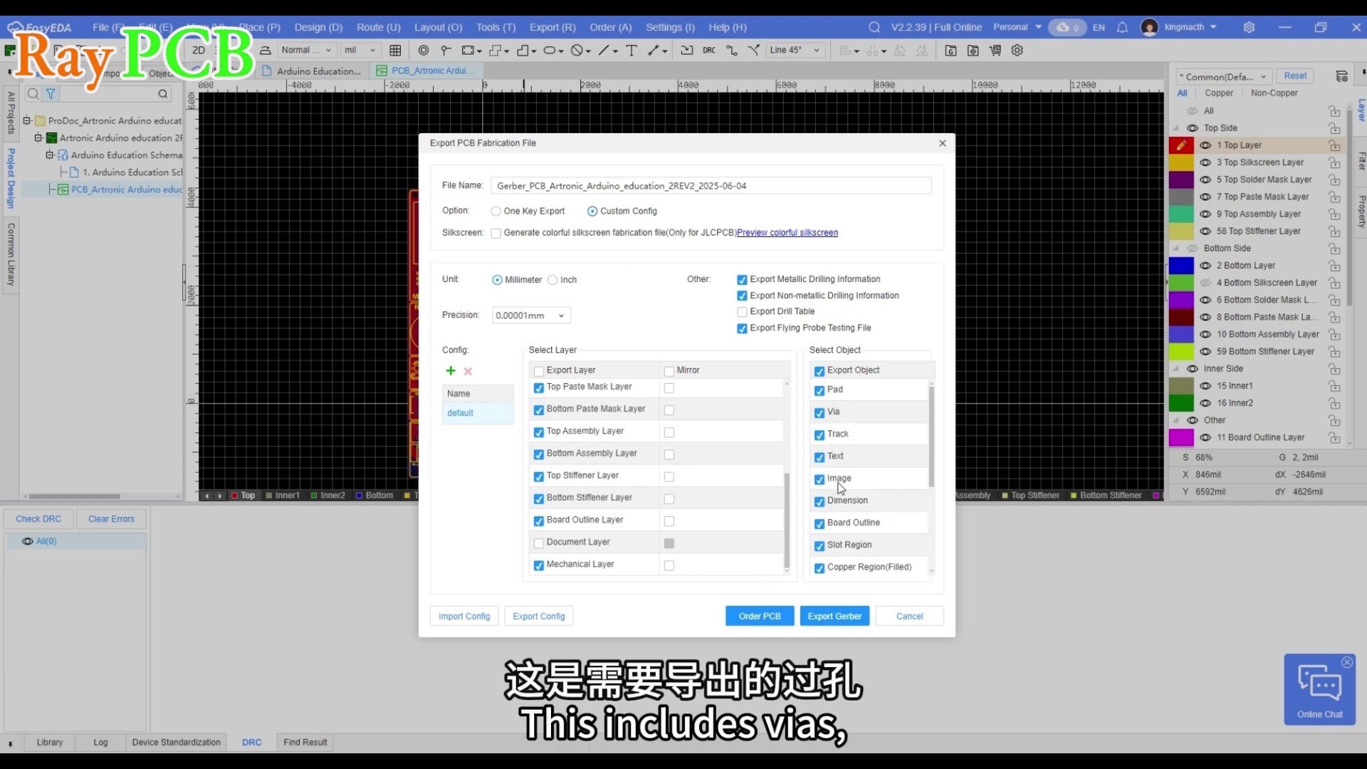
pyautogui.scroll(-3, 840, 487)
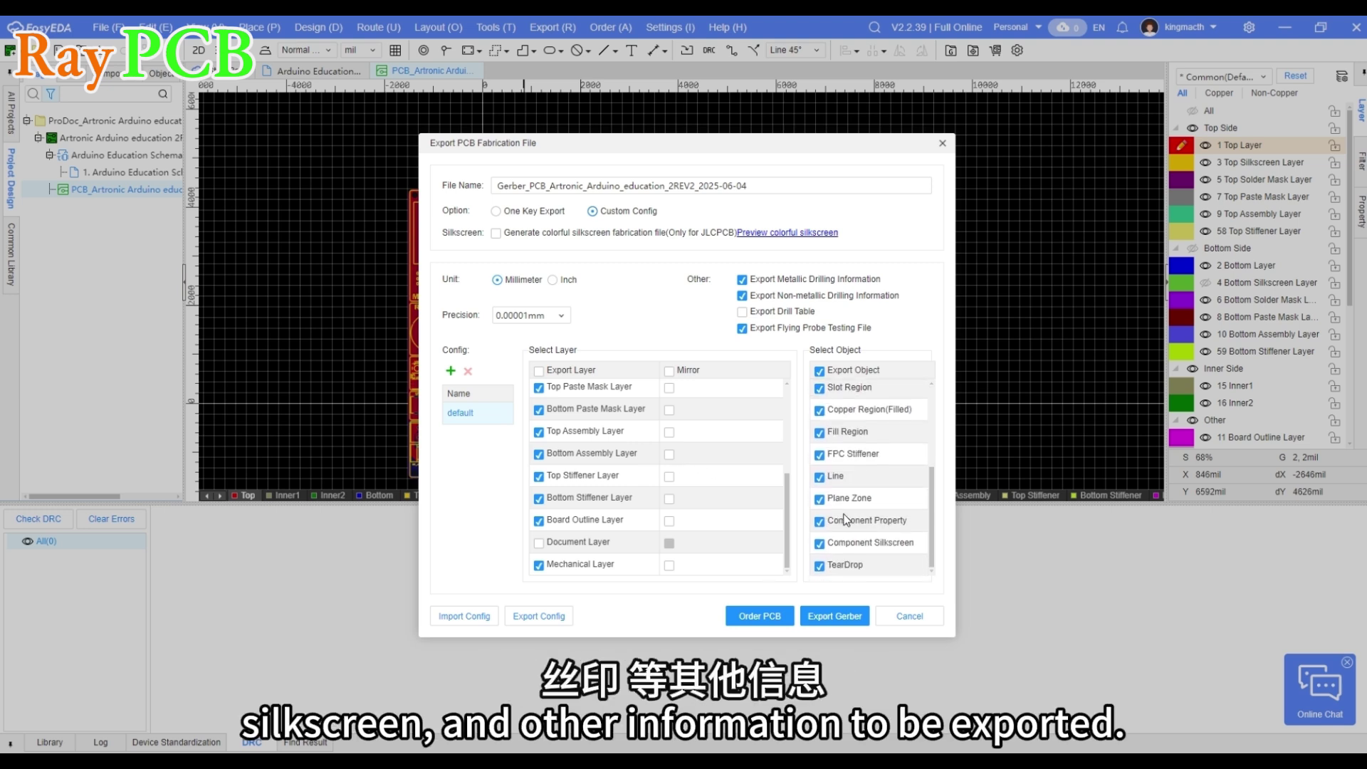
pyautogui.scroll(3, 841, 514)
pyautogui.scroll(4, 718, 464)
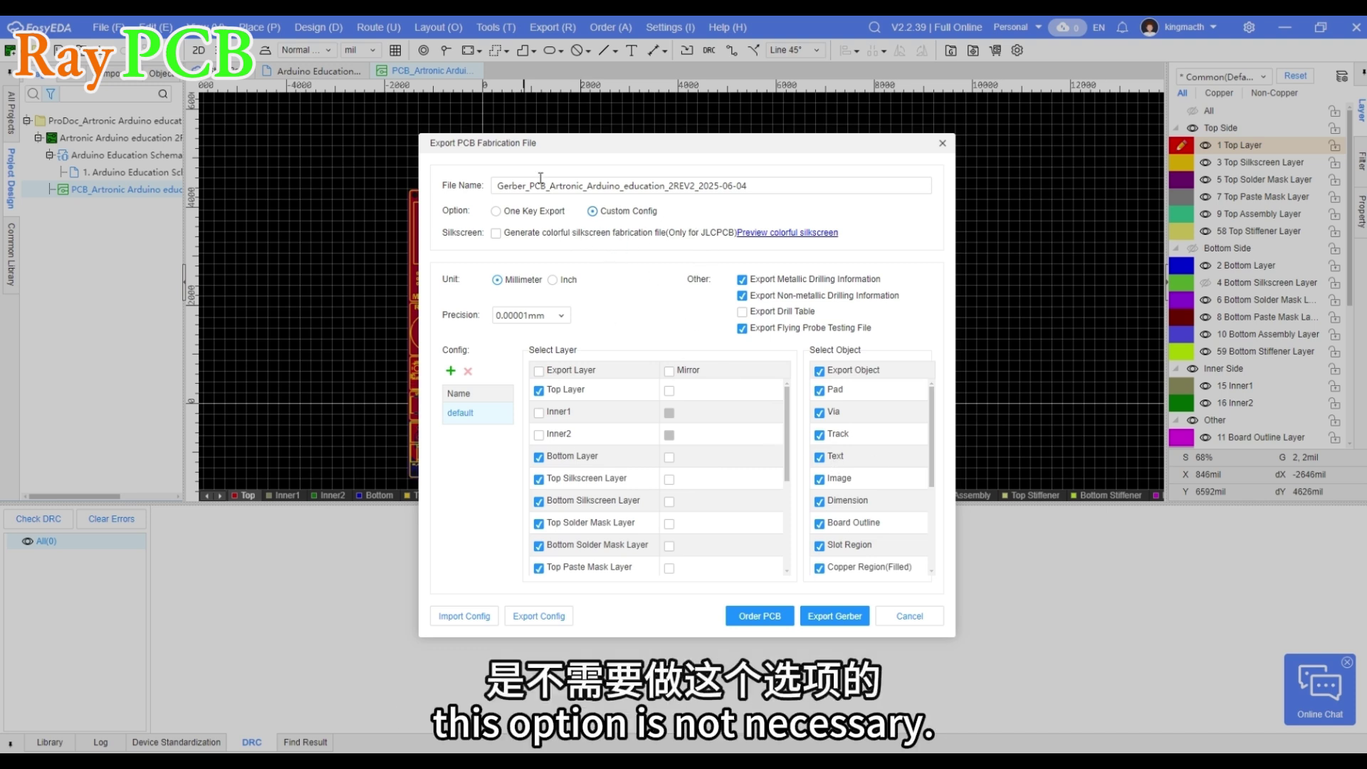
# Step: Export the Gerber zip with One Key Export, skipping the DRC check, into F:\easyeda
pyautogui.click(521, 213)
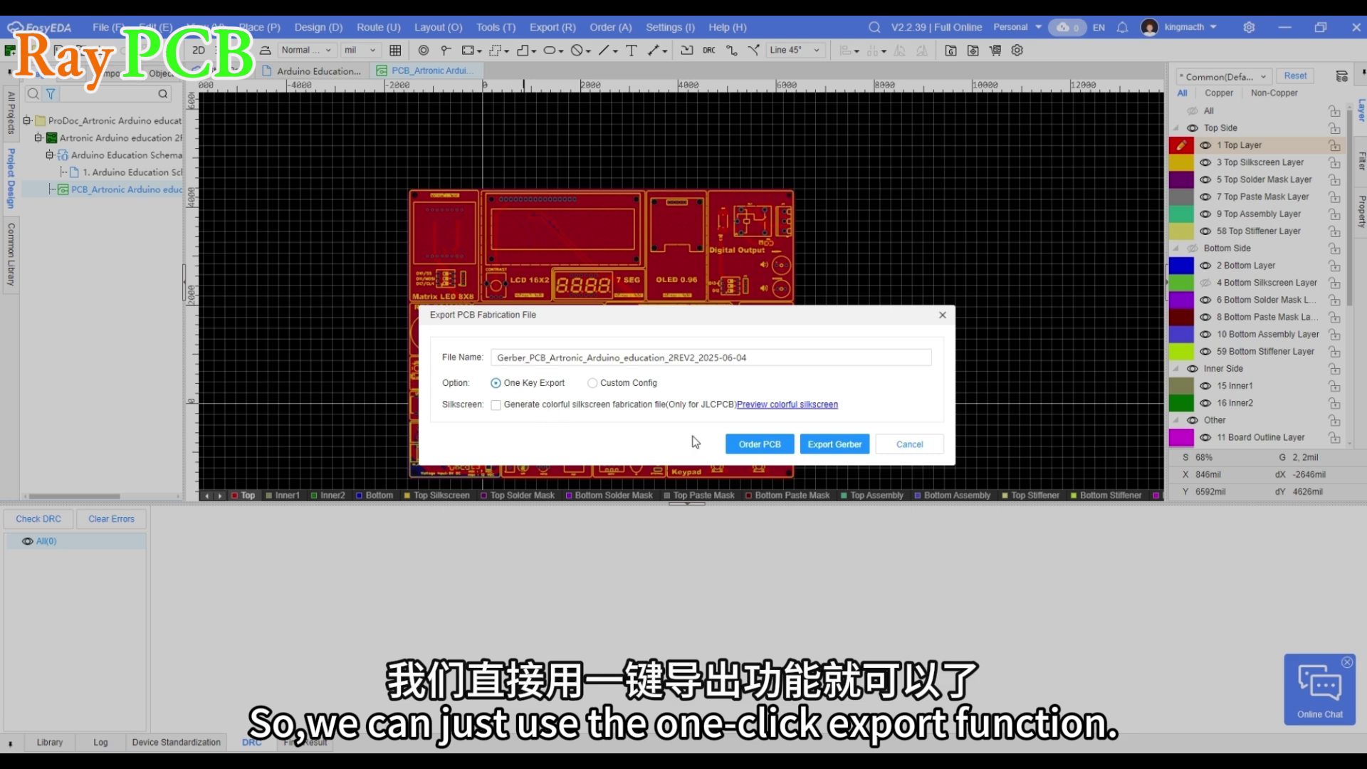
pyautogui.click(819, 447)
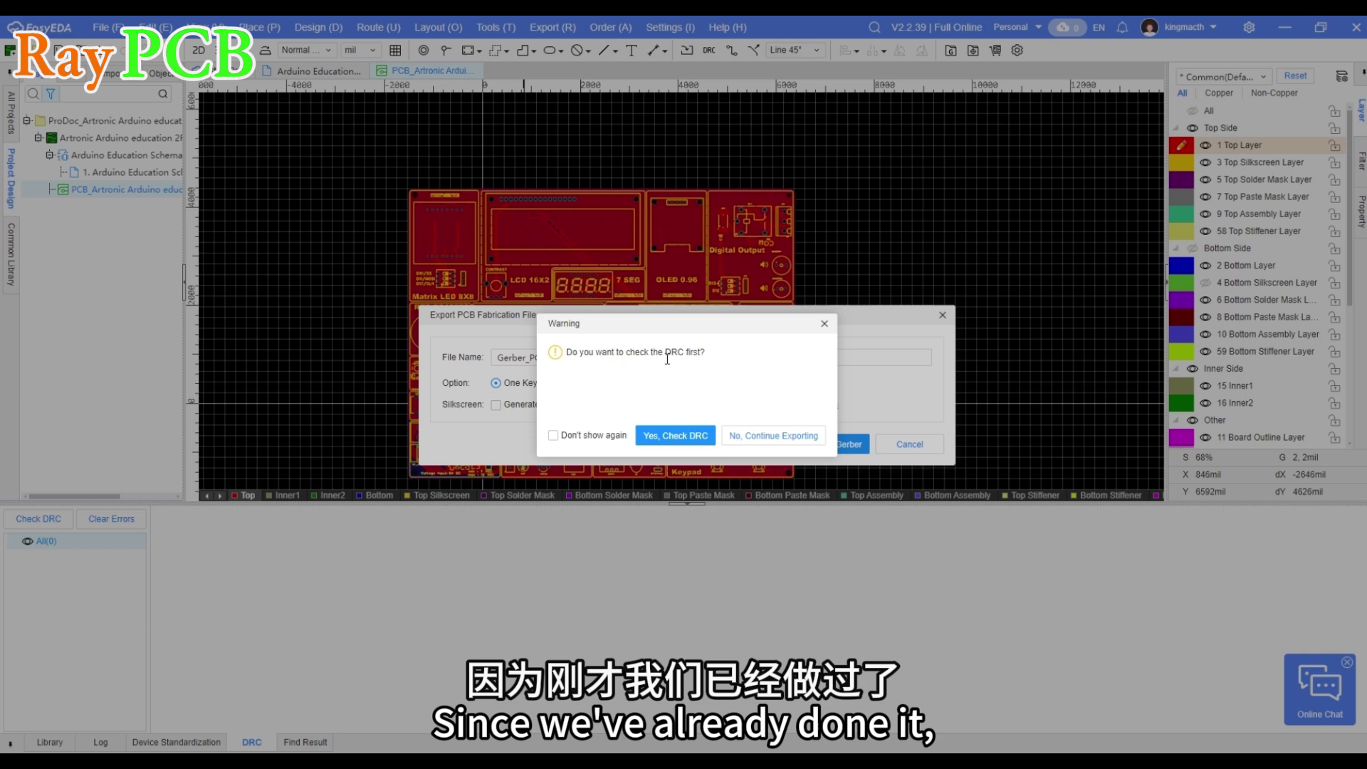
pyautogui.click(754, 437)
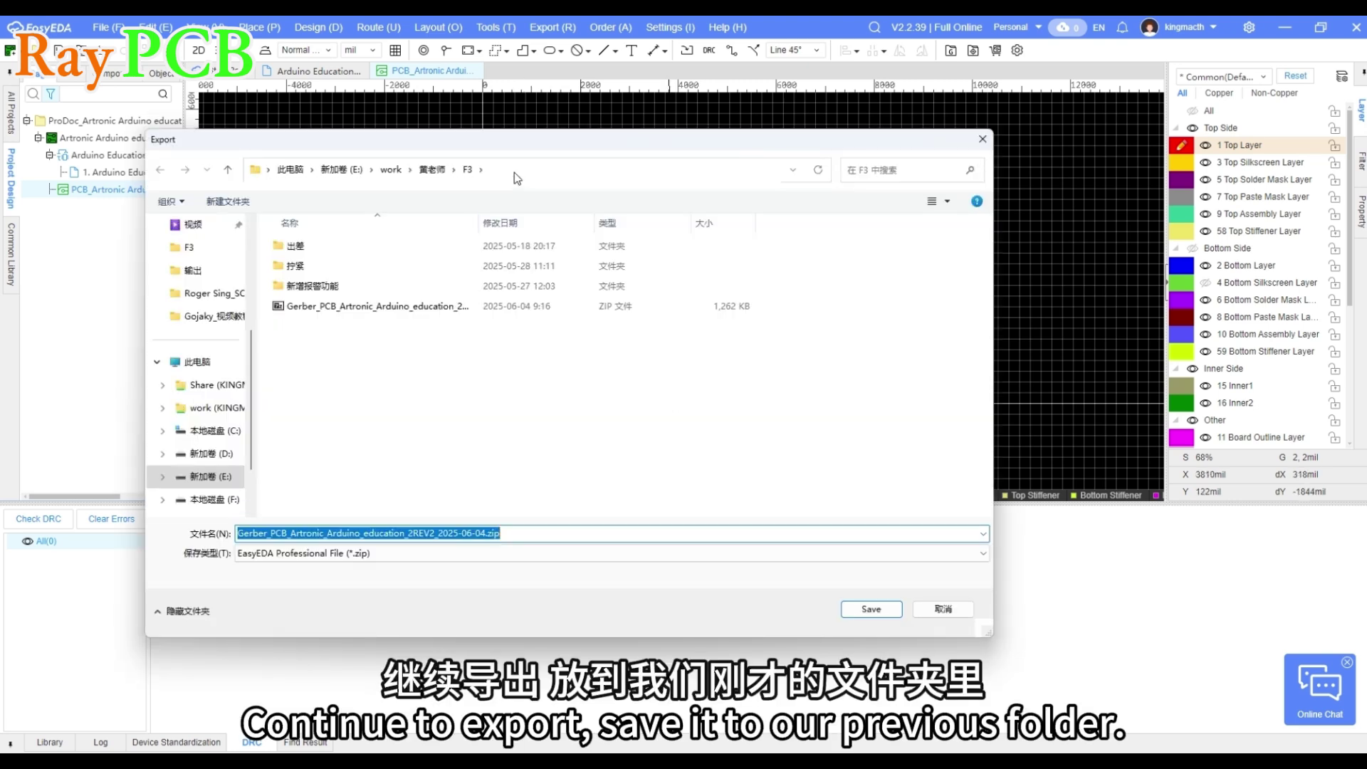
pyautogui.click(514, 172)
pyautogui.write('F:\\easyeda')
pyautogui.press('Return')
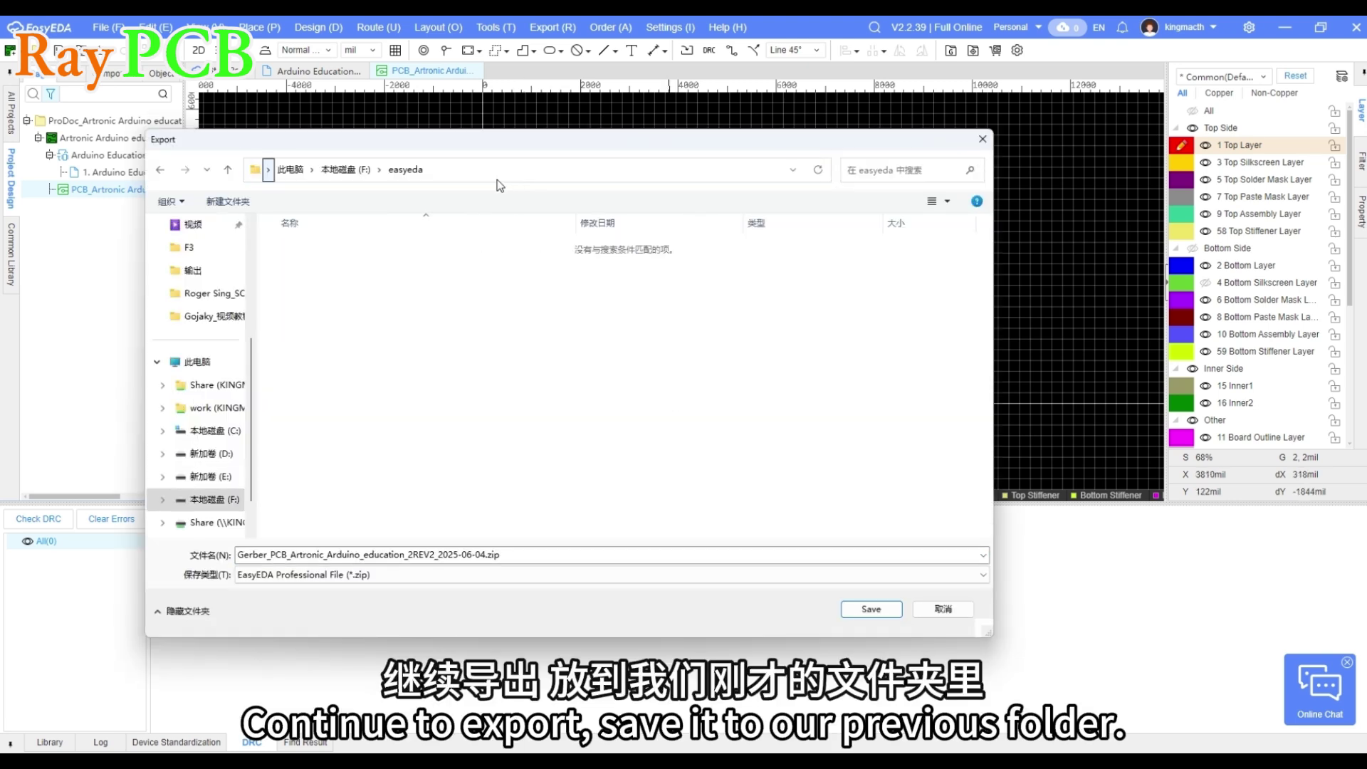
pyautogui.click(870, 609)
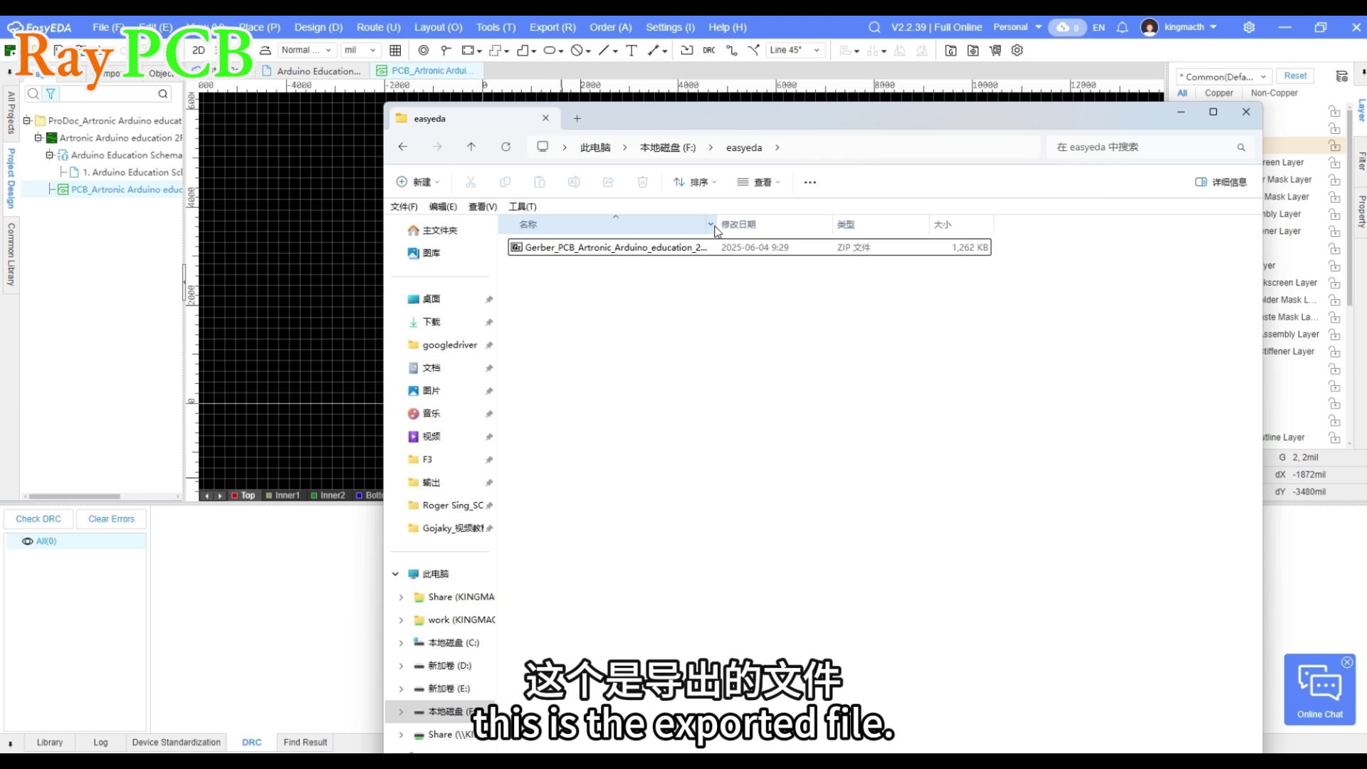
# Step: Widen the Name column to show the full Gerber zip name and inspect the file
pyautogui.moveTo(715, 224); pyautogui.dragTo(887, 246)
pyautogui.click(780, 247)
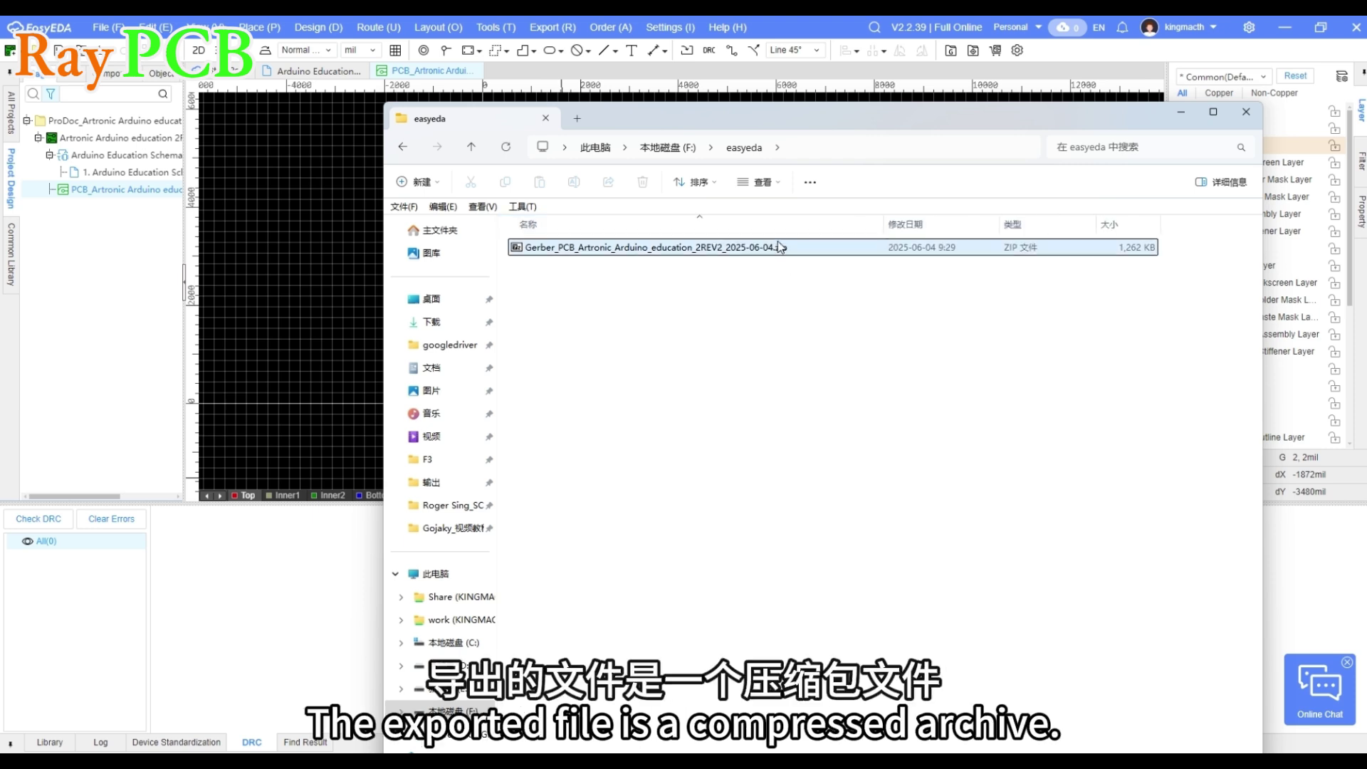
pyautogui.click(785, 279)
pyautogui.click(774, 249)
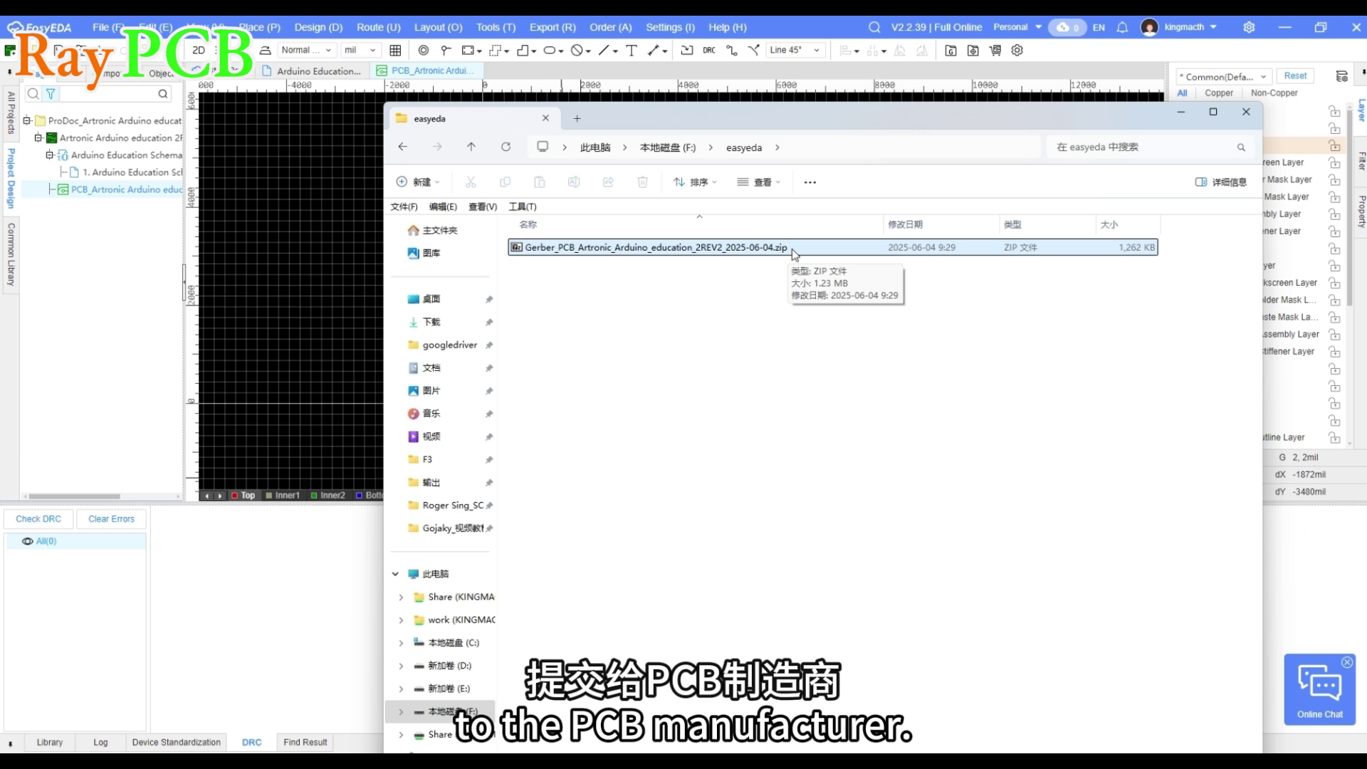
pyautogui.click(788, 268)
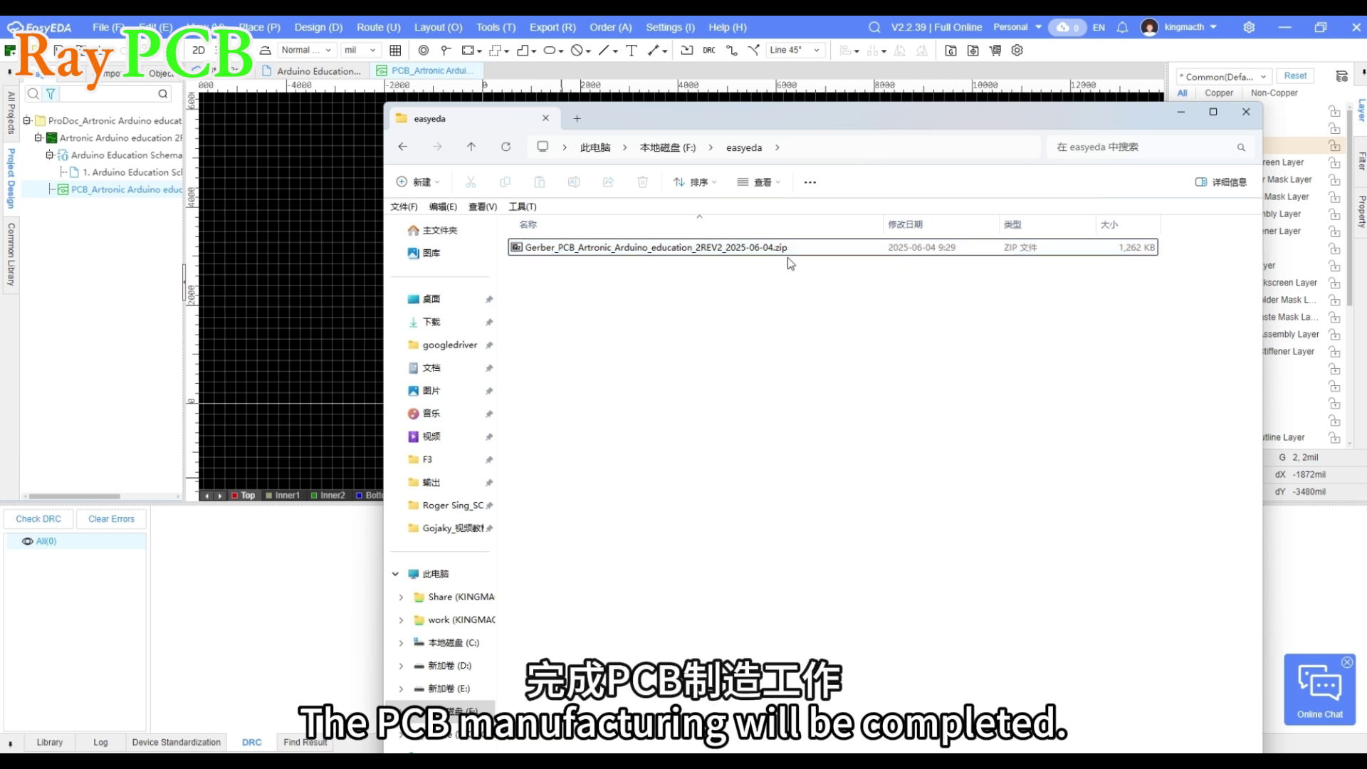
# Step: Open the Gerber zip in 7-Zip to view its drill and layer files, then close it
pyautogui.doubleClick(663, 248)
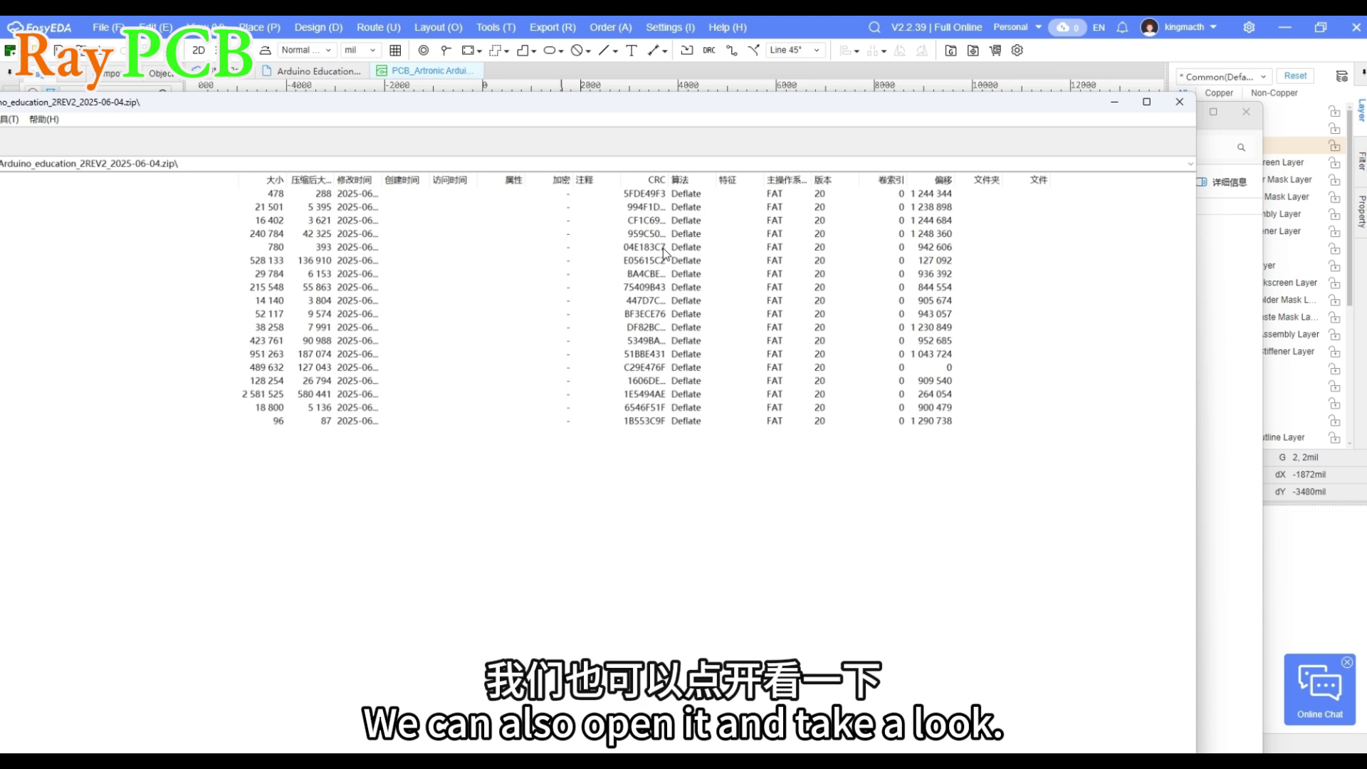
pyautogui.moveTo(354, 112); pyautogui.dragTo(656, 95)
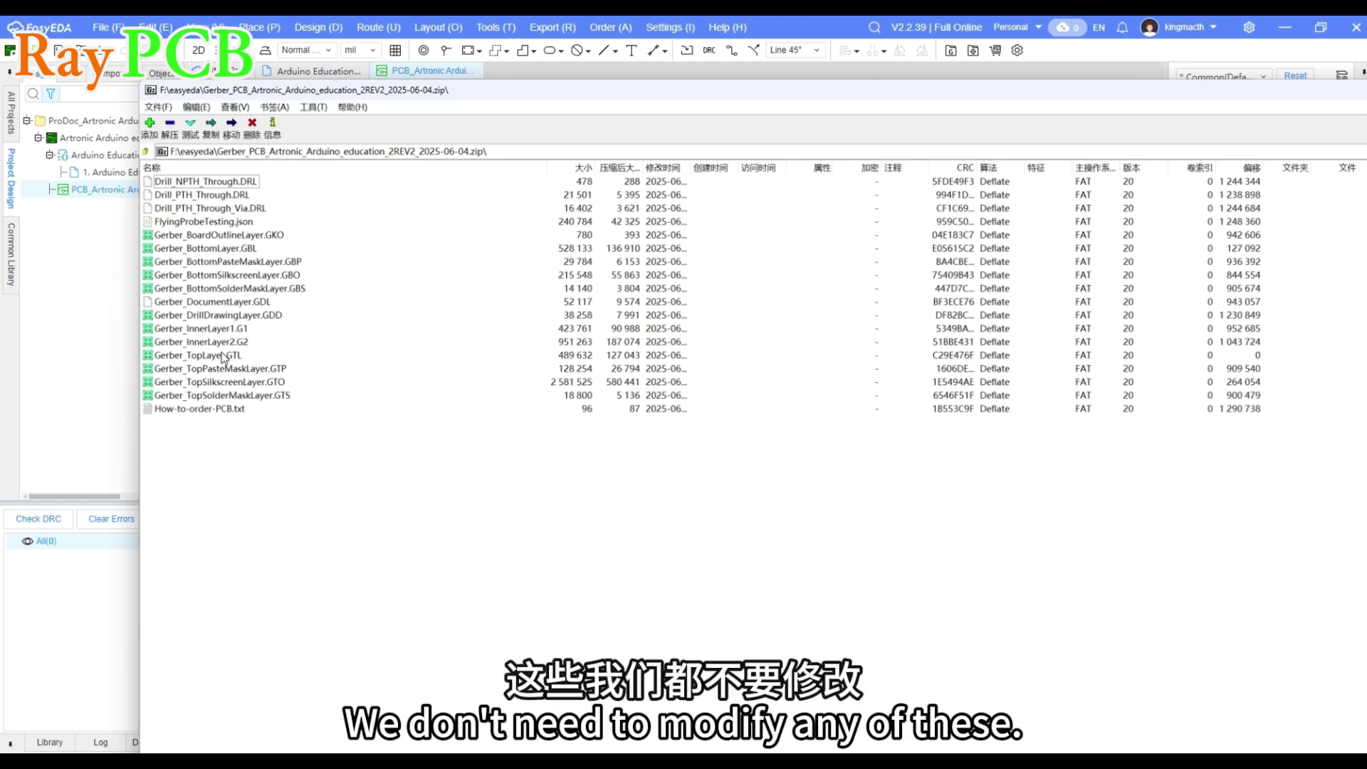
pyautogui.moveTo(854, 90); pyautogui.dragTo(581, 104)
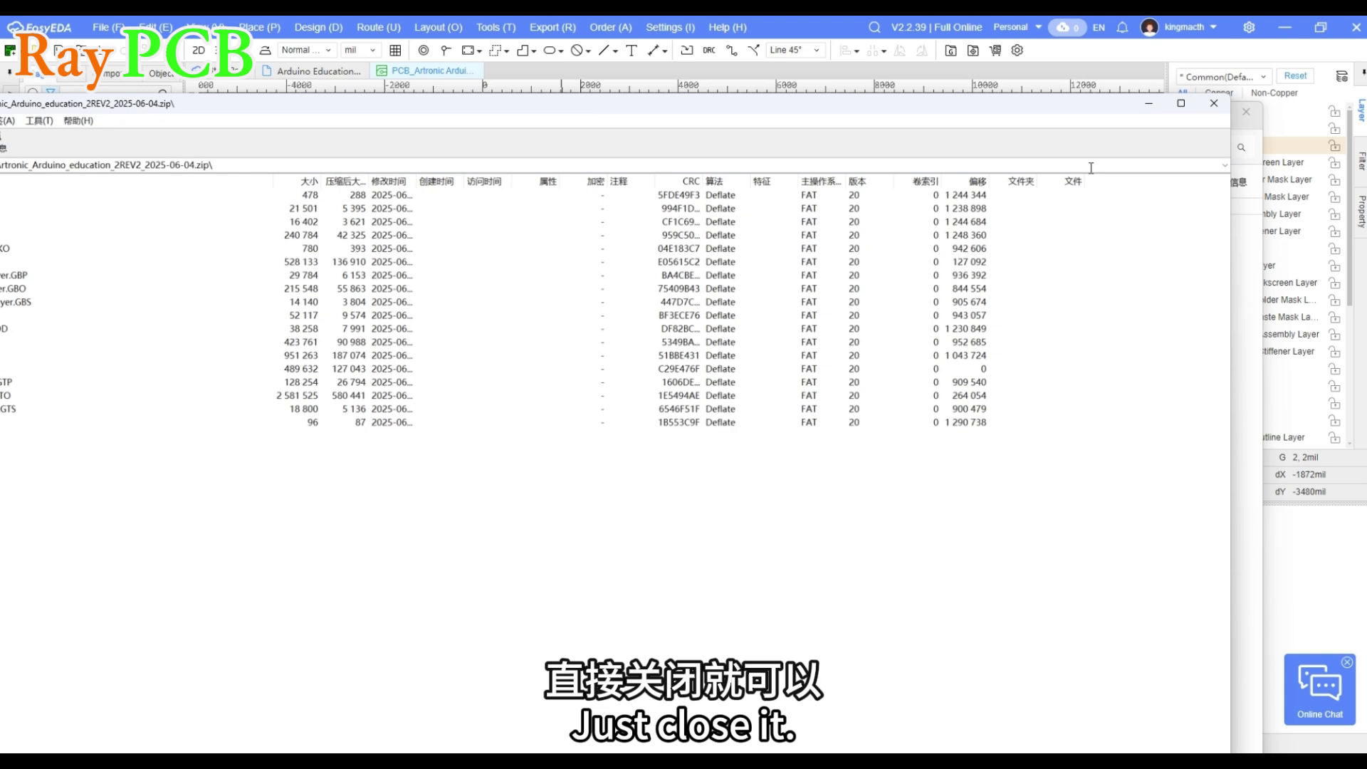
pyautogui.click(1221, 113)
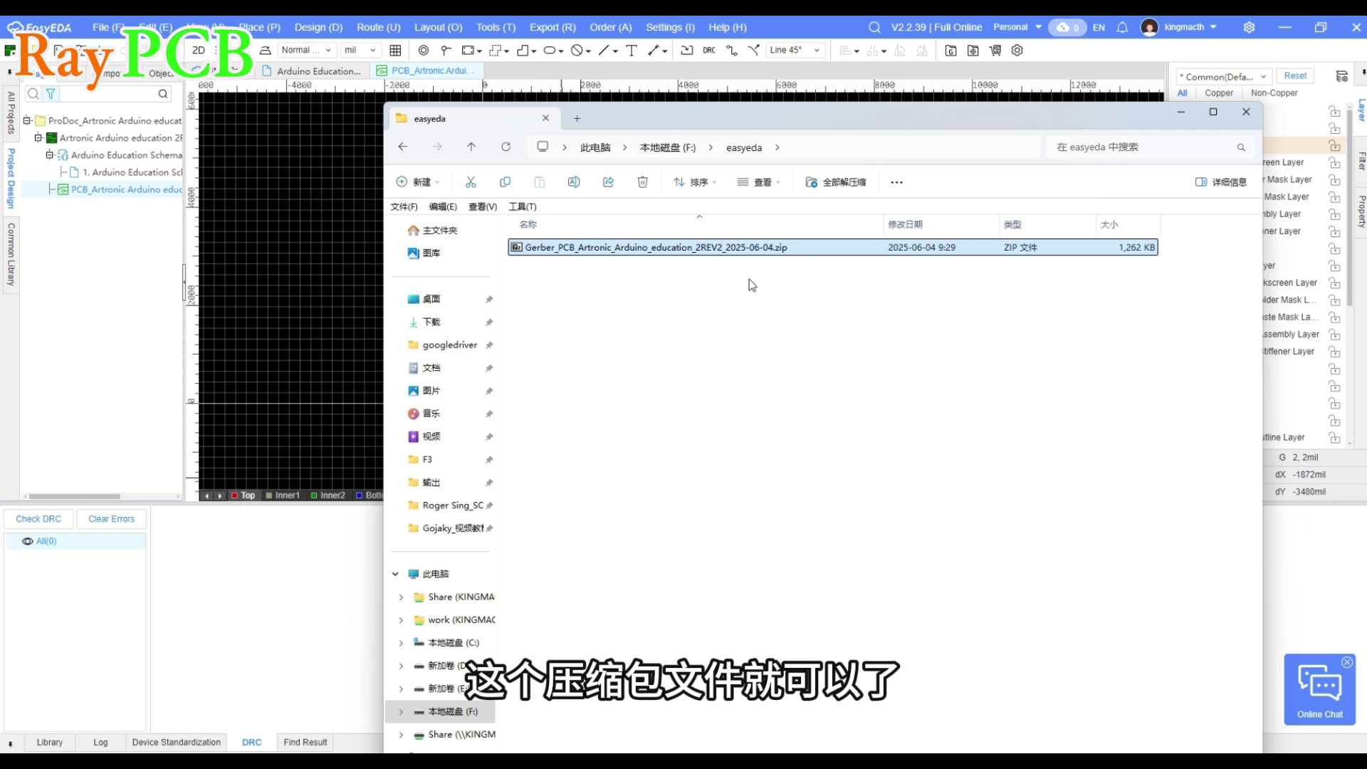
# Step: Open the BOM export for the Arduino education board, skipping standardization, and review the XLSX default-column settings
pyautogui.click(332, 291)
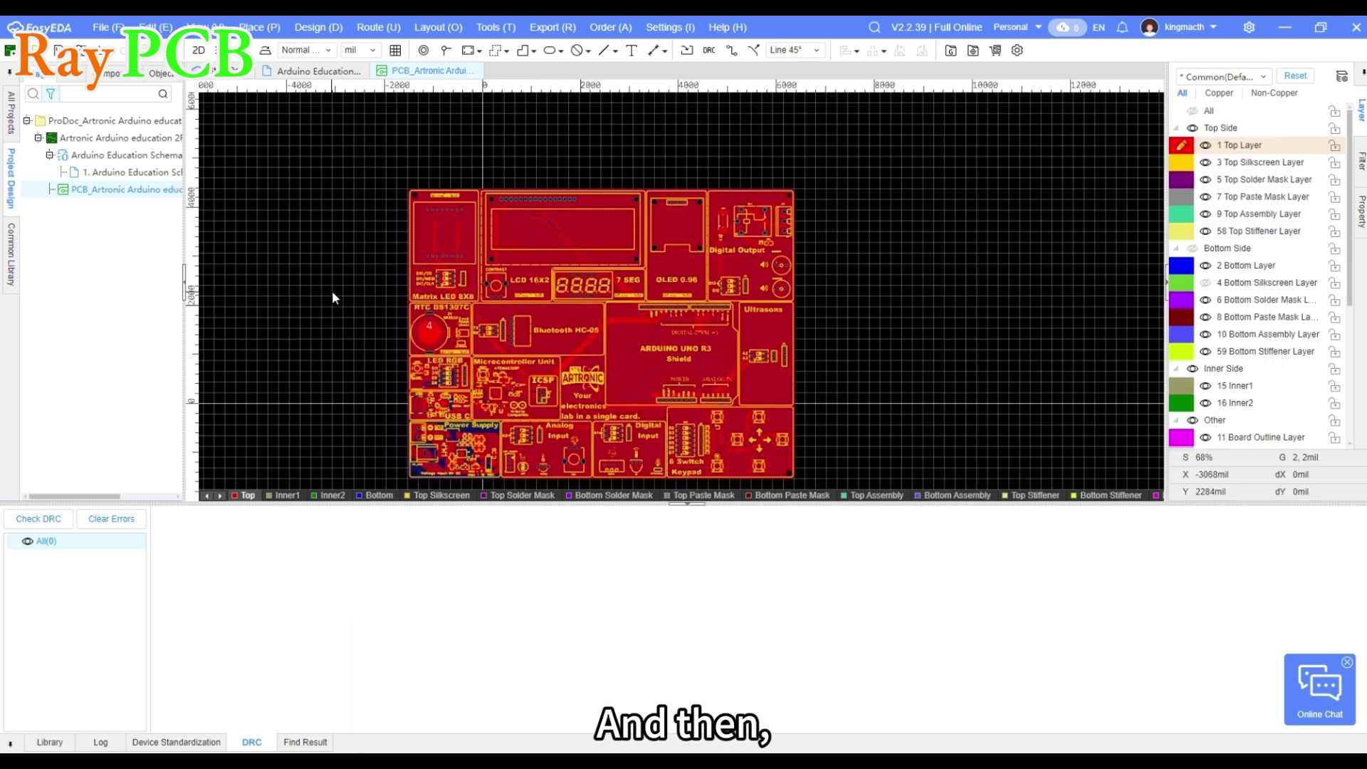
pyautogui.click(553, 28)
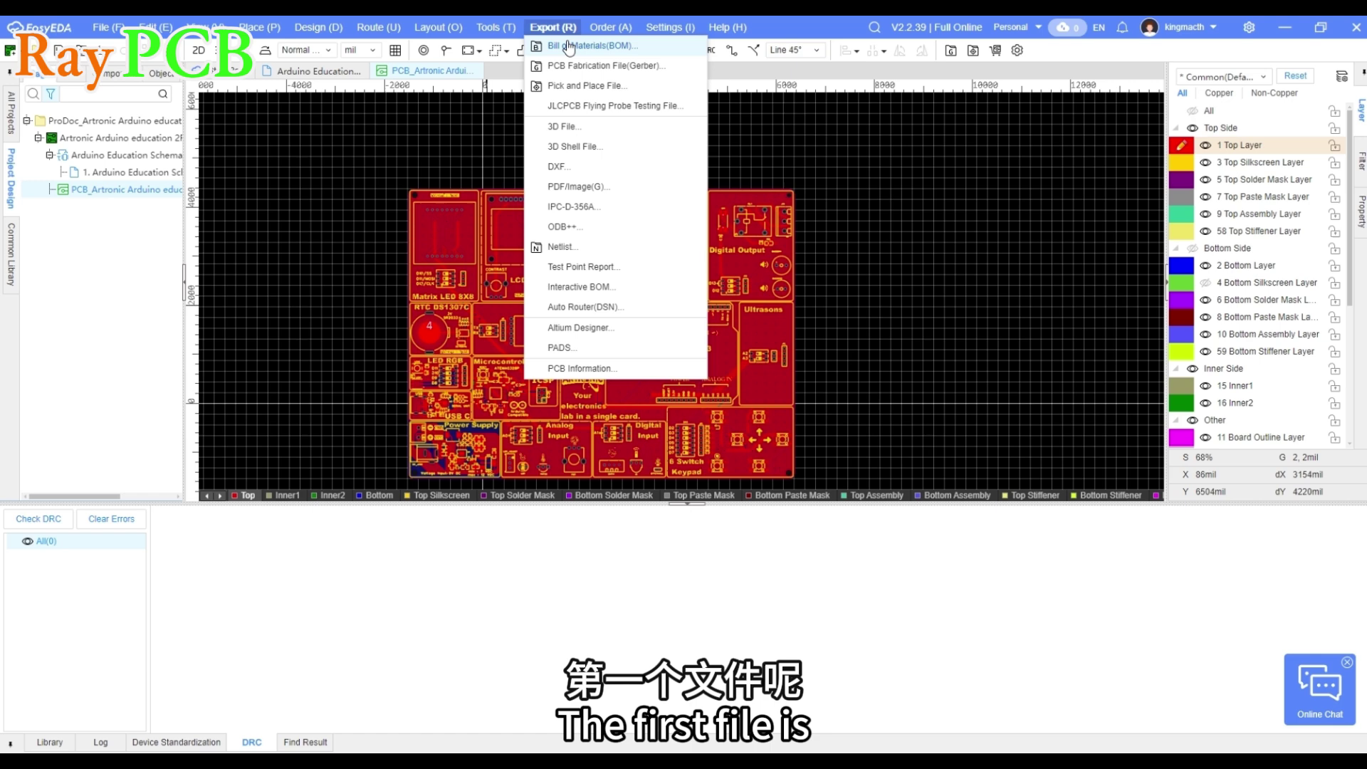
pyautogui.click(568, 47)
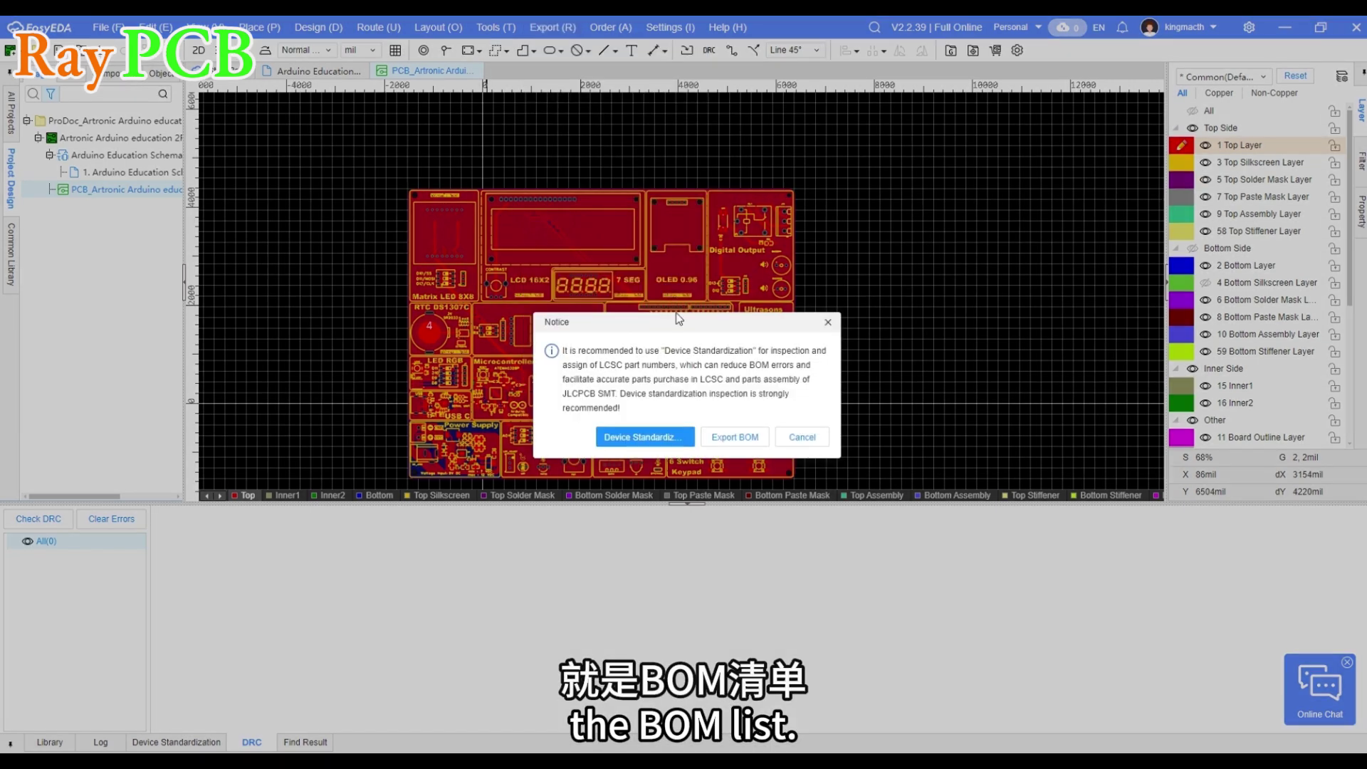
pyautogui.click(733, 438)
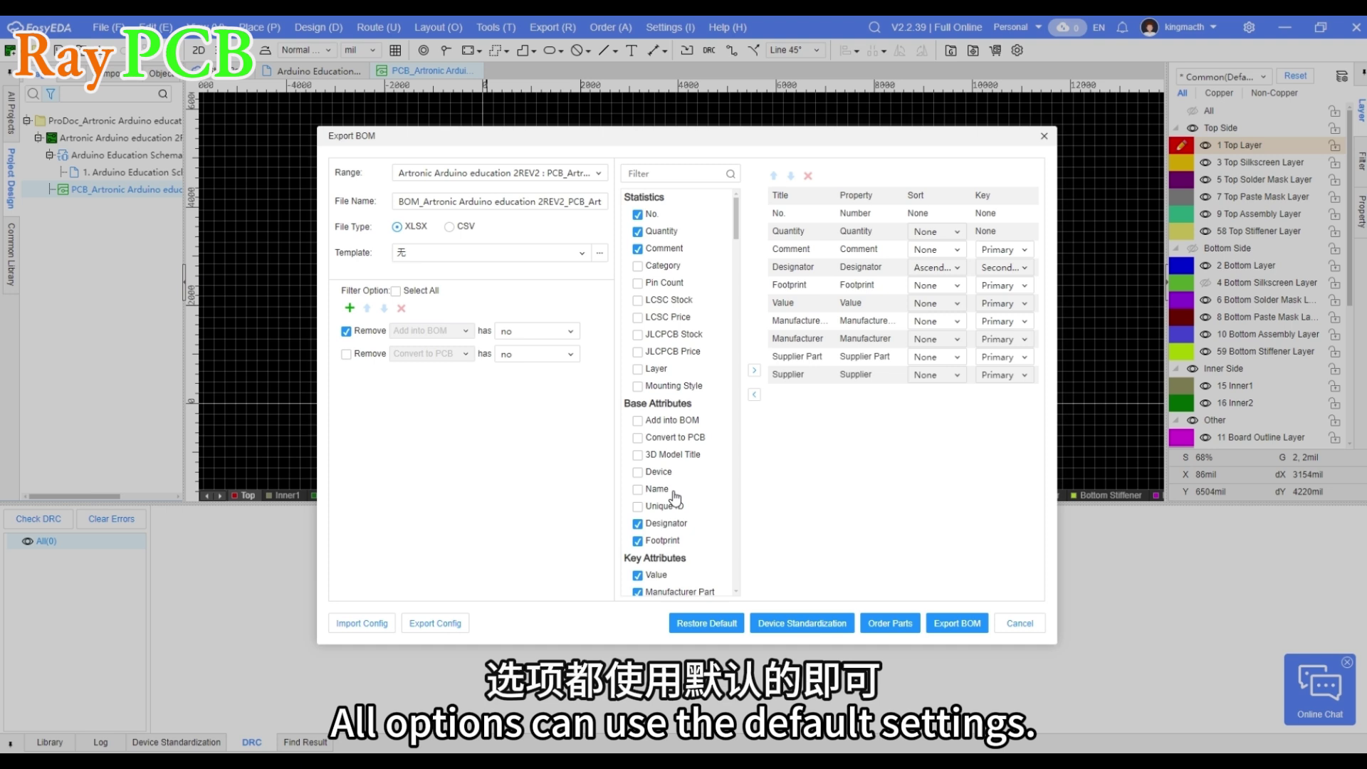
pyautogui.scroll(-3, 676, 497)
pyautogui.scroll(-5, 676, 497)
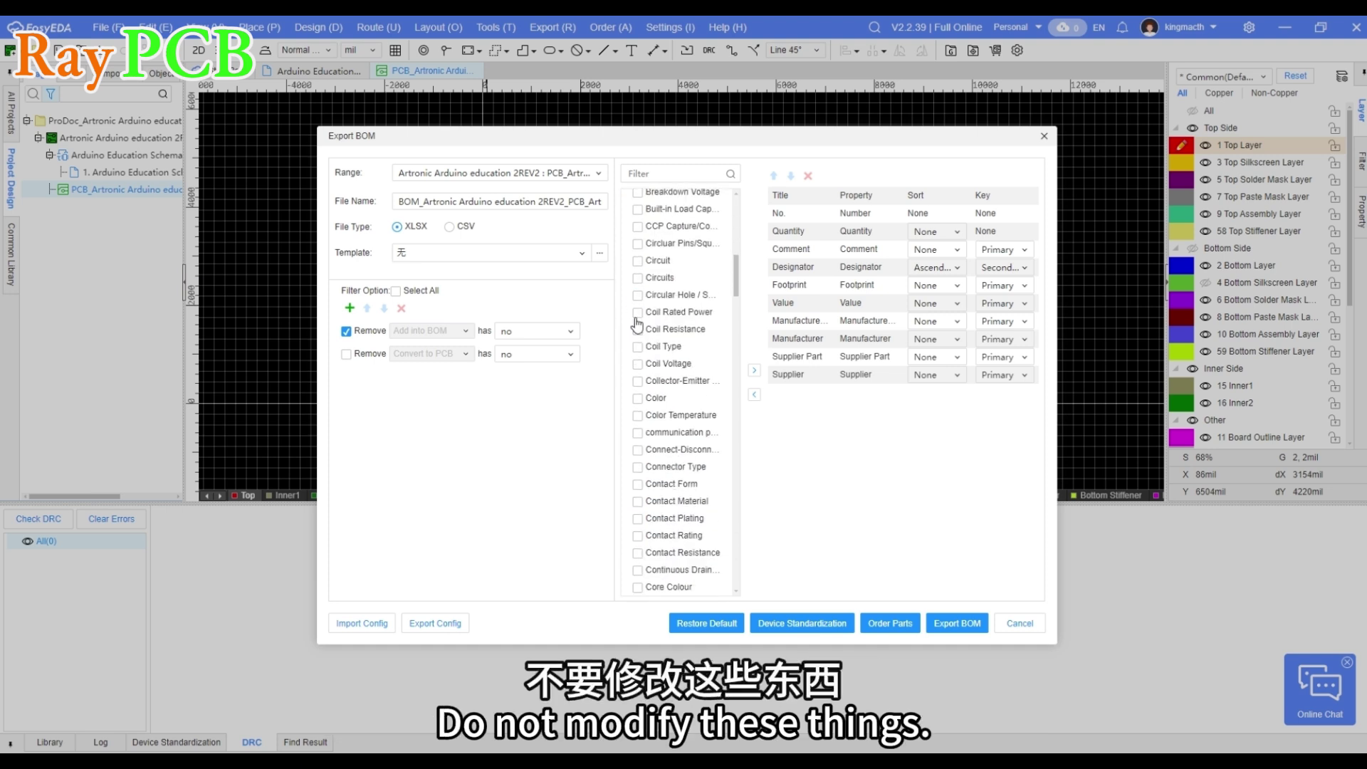
pyautogui.scroll(2, 642, 367)
pyautogui.scroll(3, 642, 367)
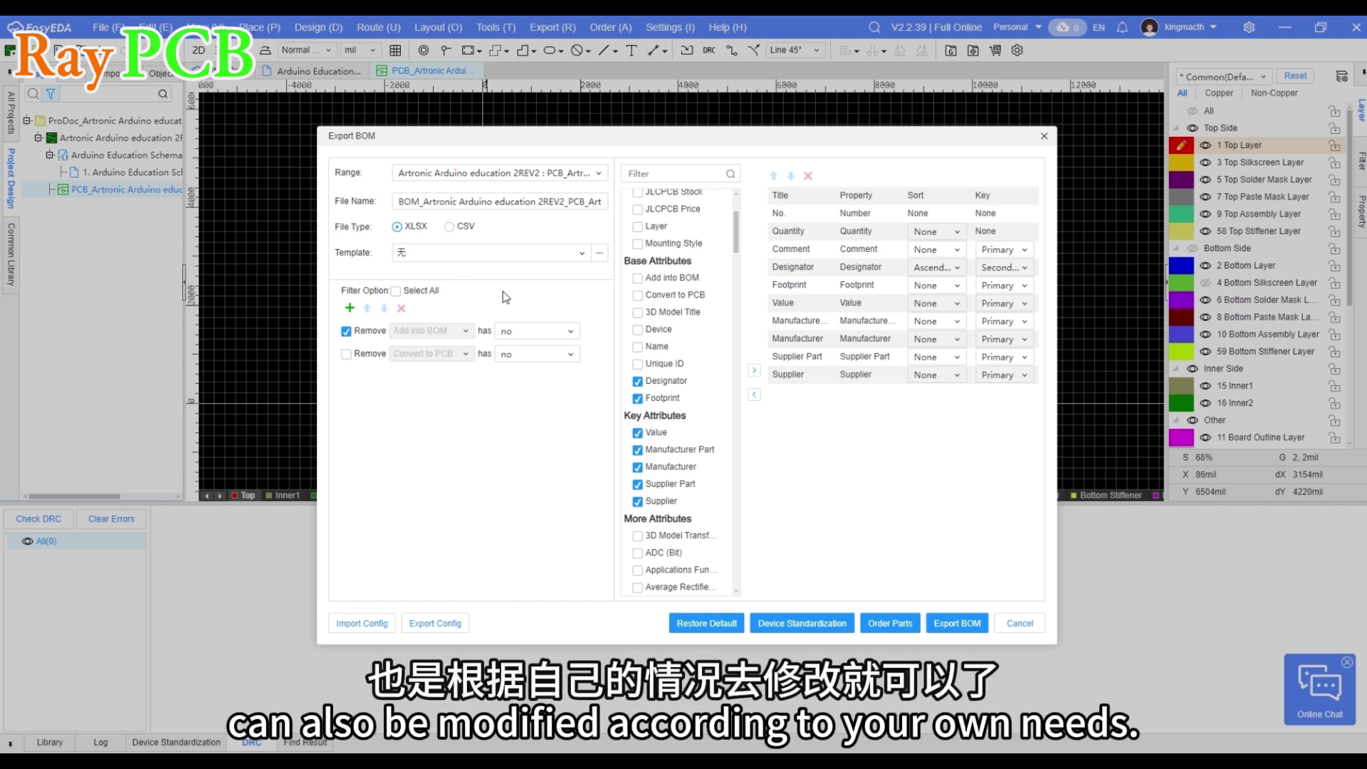
# Step: Save the BOM_Artronic Arduino education 2REV2 XLSX to the easyeda folder and locate it in Explorer
pyautogui.click(957, 624)
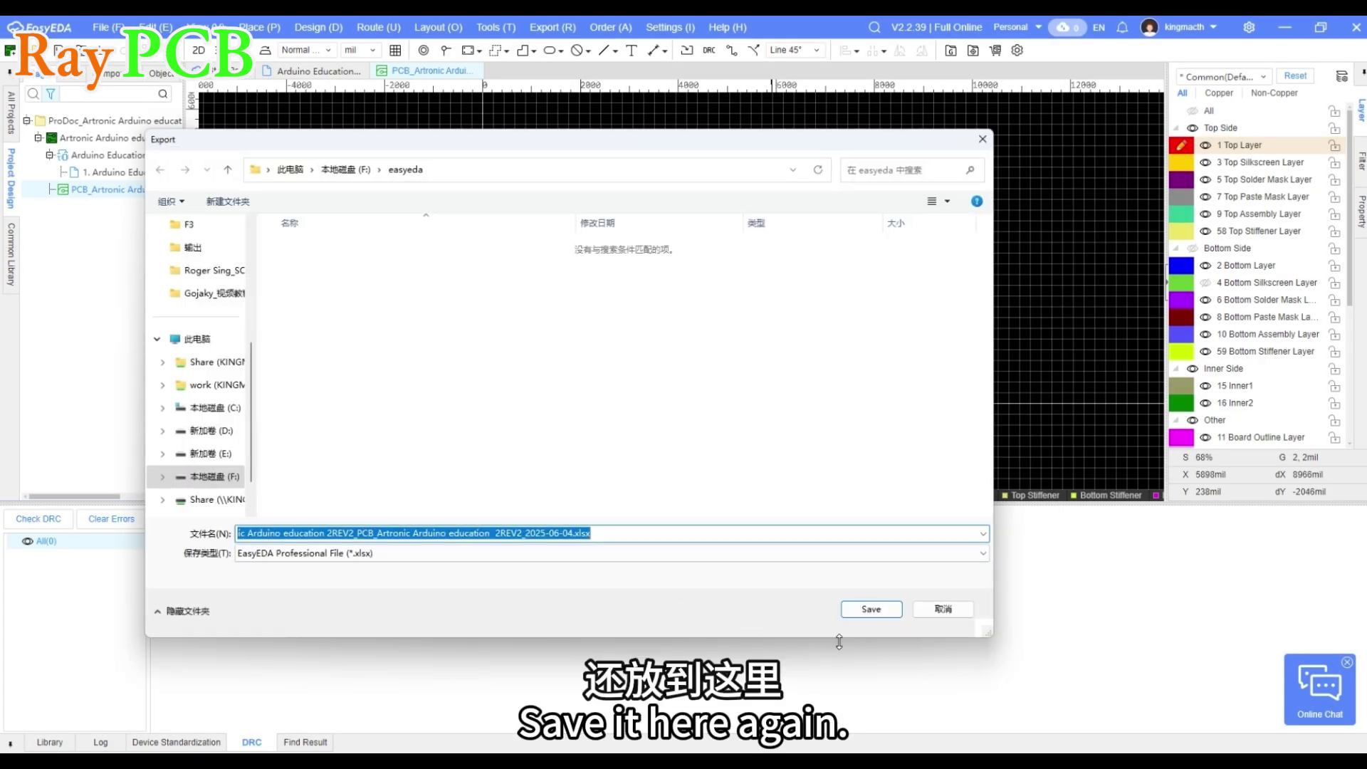
pyautogui.click(874, 611)
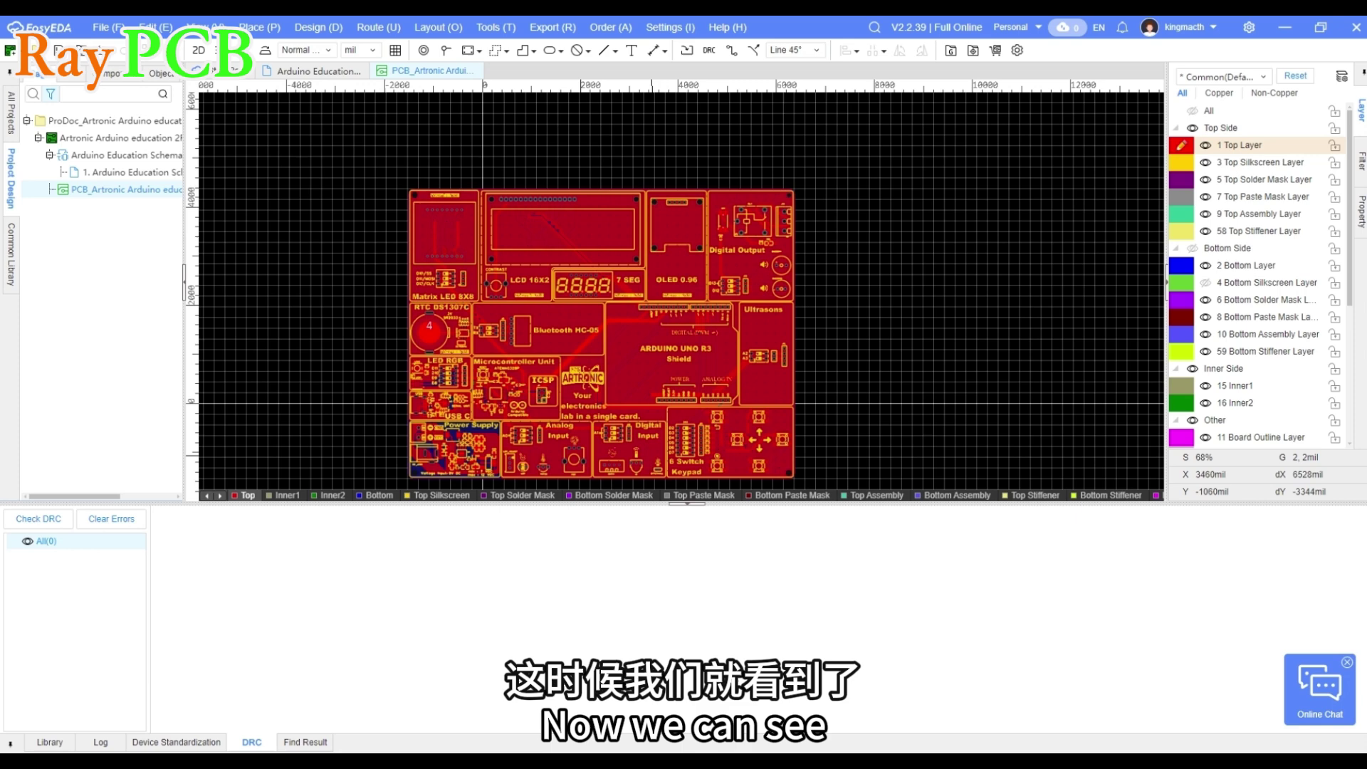
pyautogui.hotkey('alt', 'Tab')
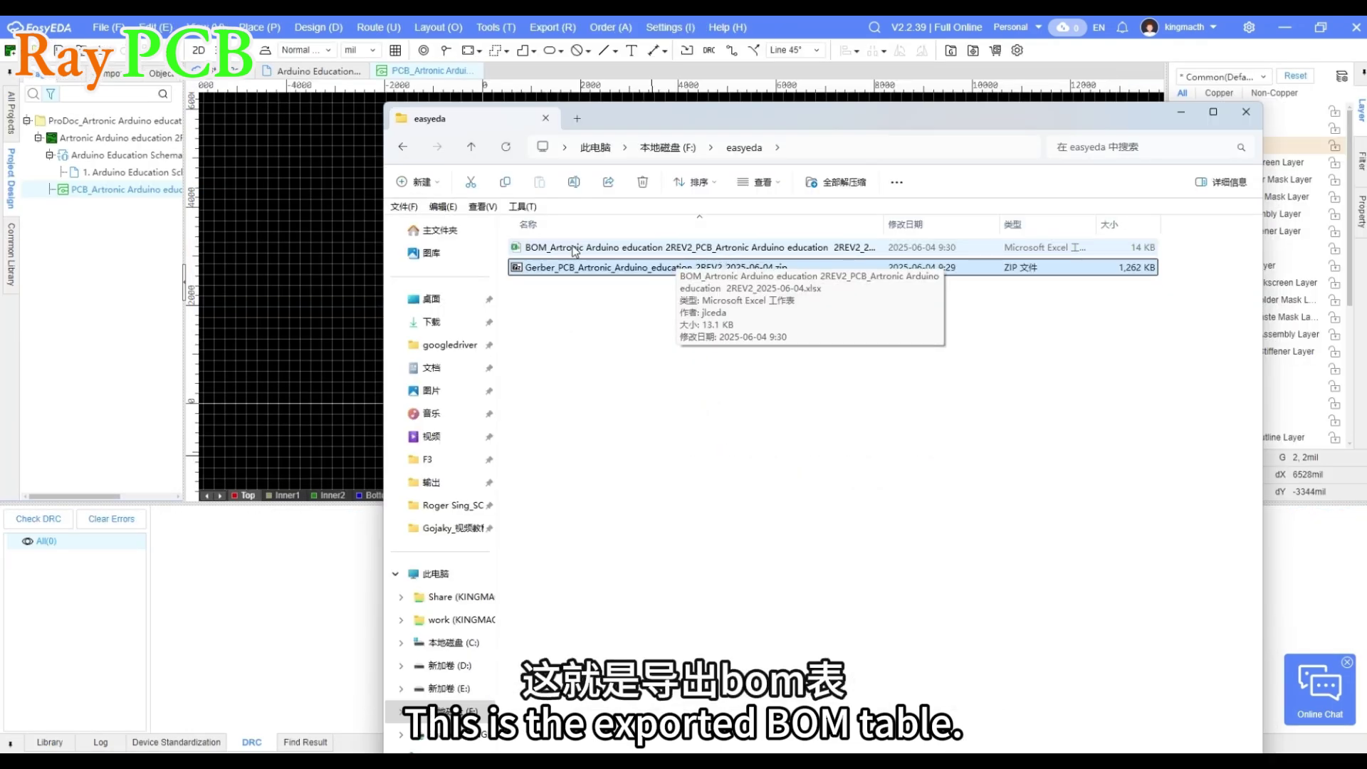
pyautogui.click(626, 250)
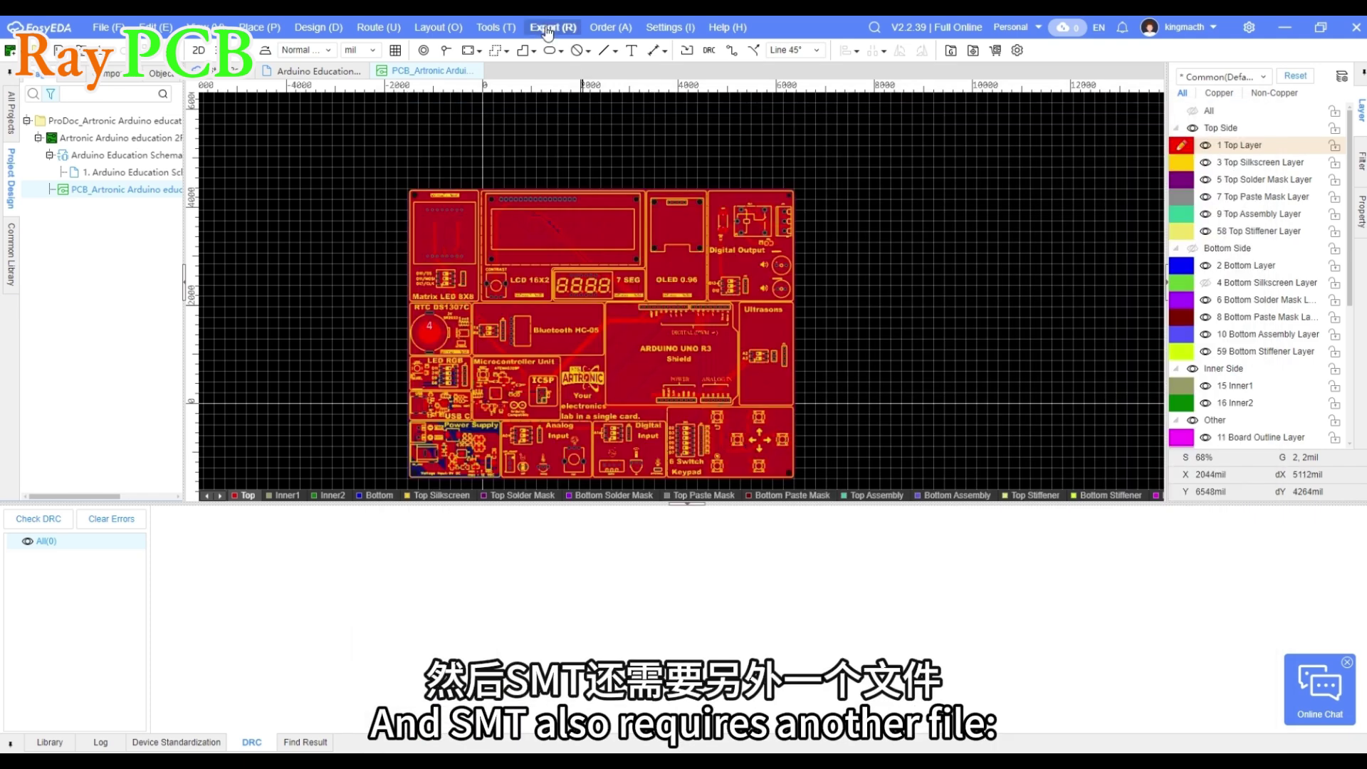
# Step: Export the pick-and-place file as XLSX with default settings, named PickAndPlace_PCB_Artronic Arduino education 2REV2_2025-06-04
pyautogui.click(547, 29)
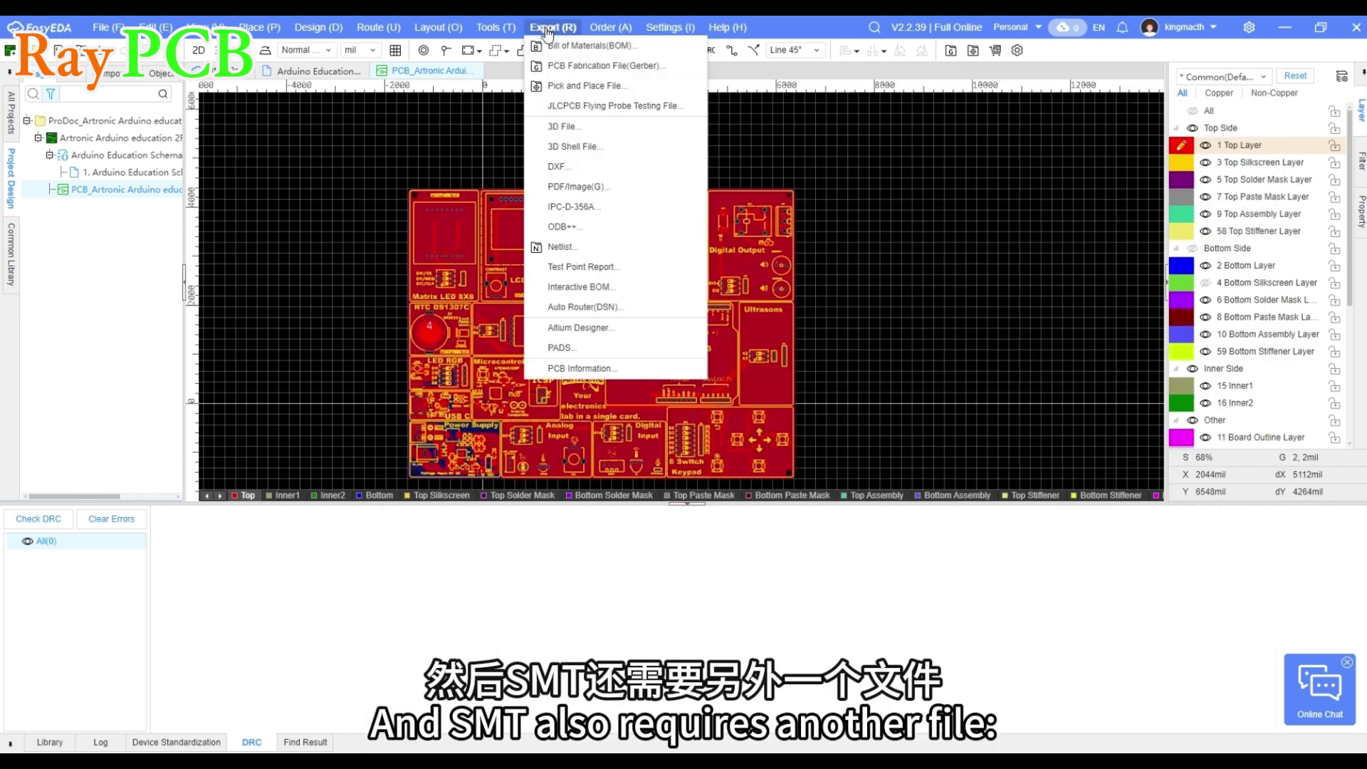
pyautogui.click(576, 86)
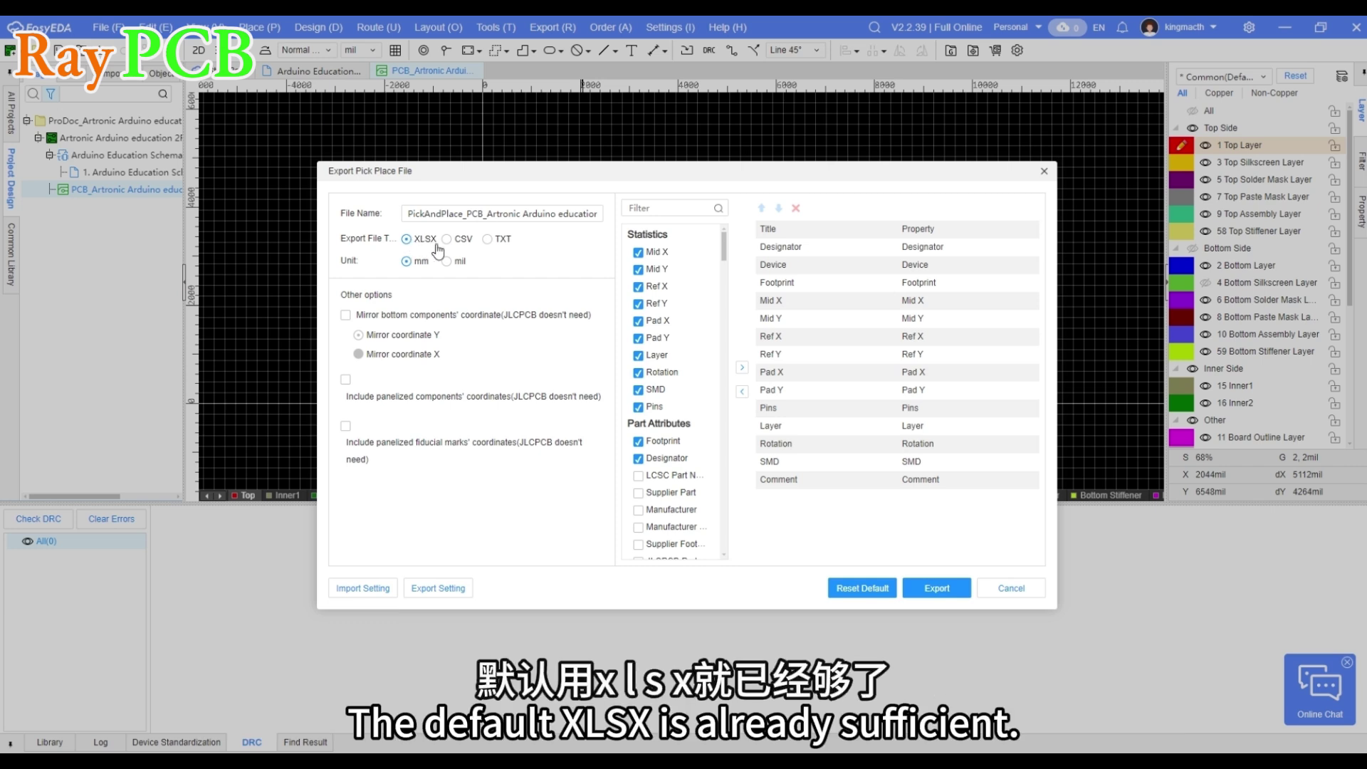
pyautogui.click(440, 212)
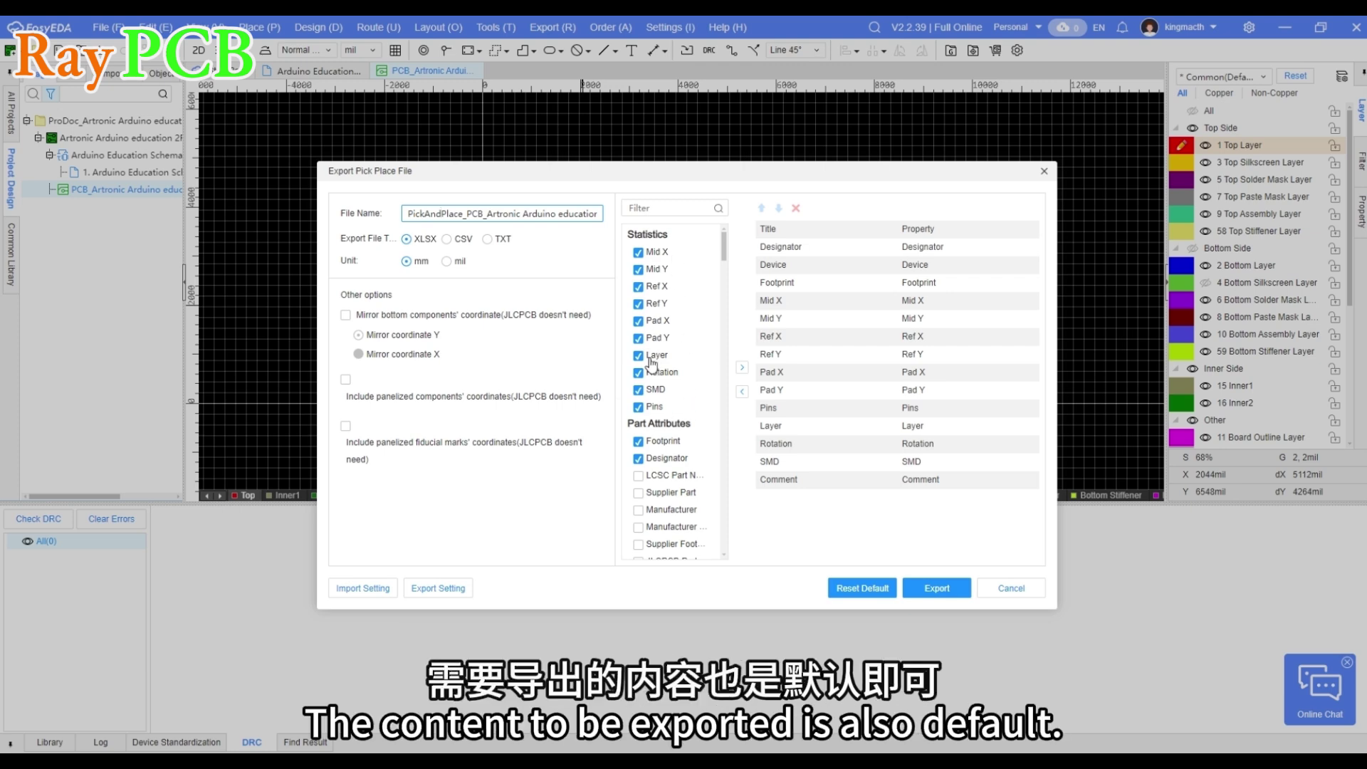
pyautogui.click(954, 587)
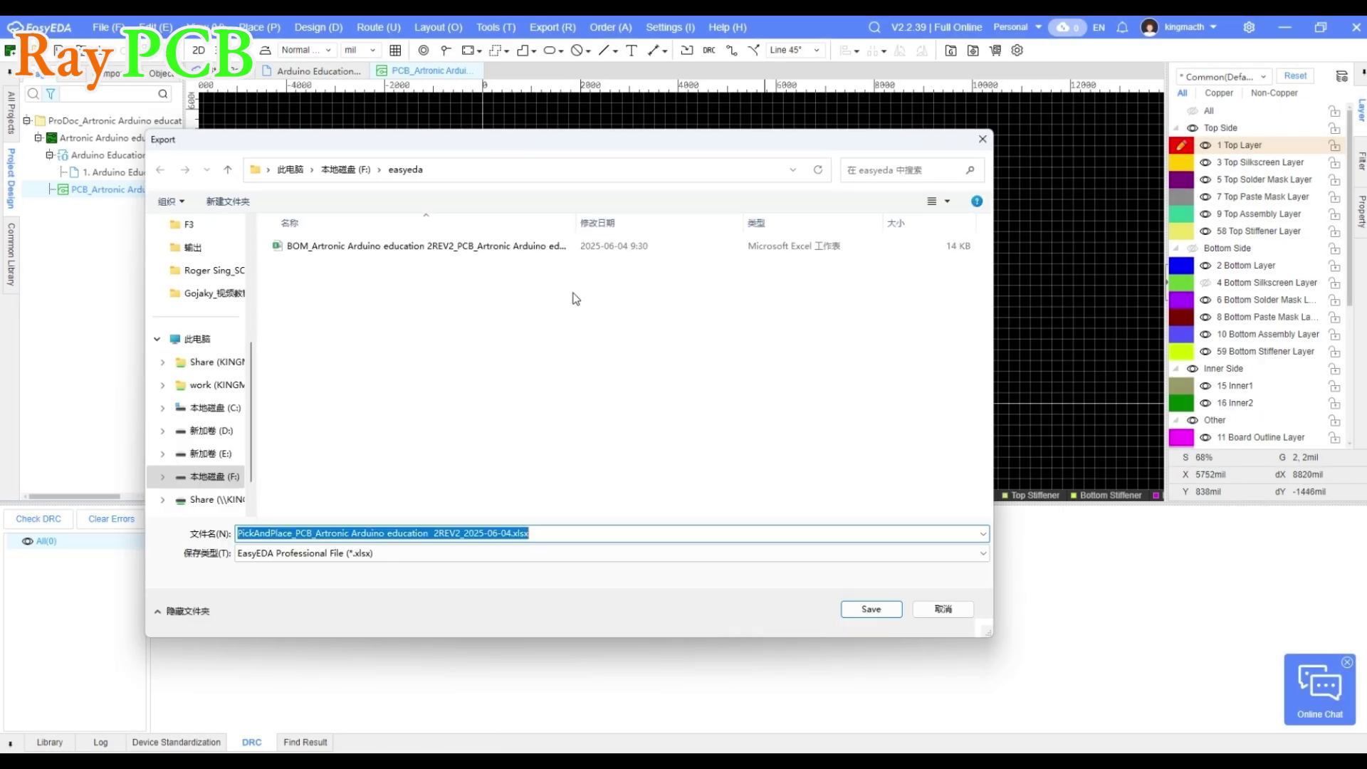
# Step: Save the pick-and-place file to easyeda and check the BOM, Gerber zip and PickAndPlace files together in Explorer
pyautogui.click(867, 610)
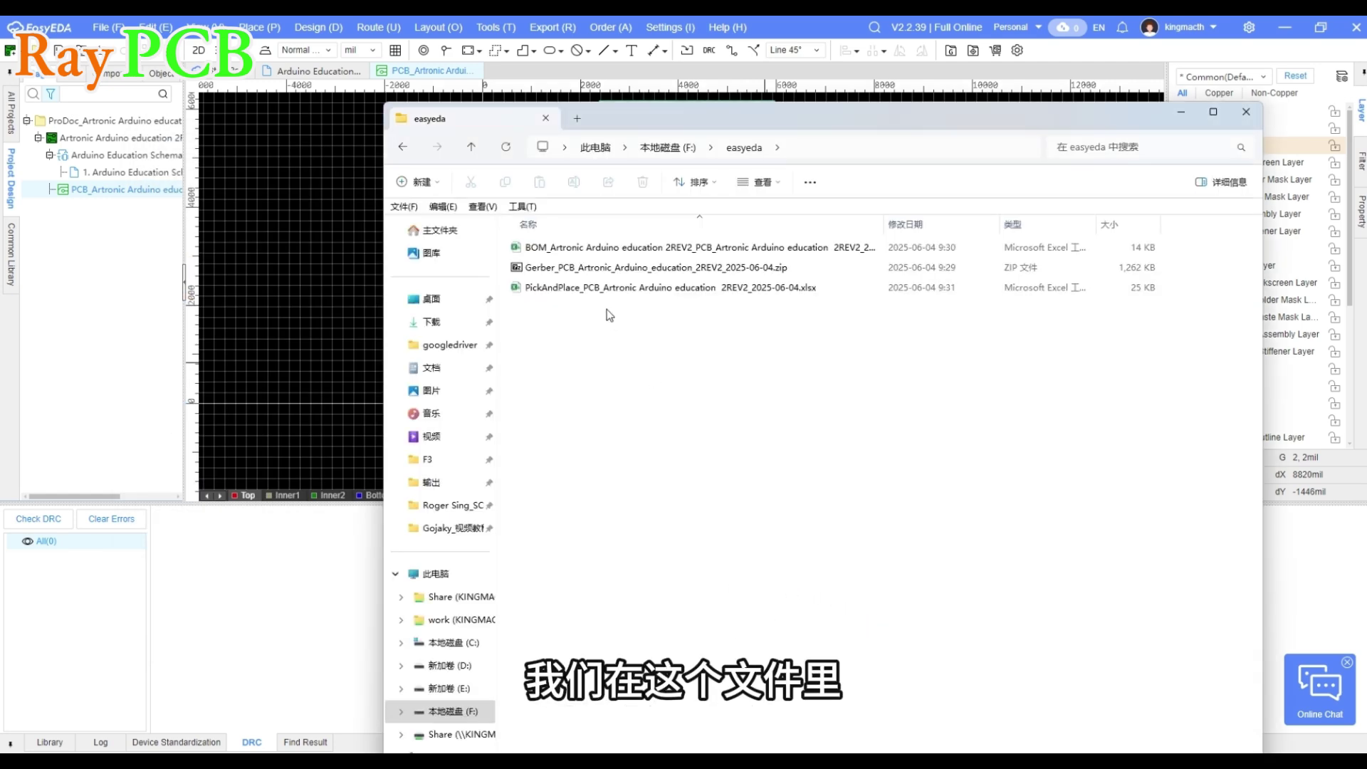
pyautogui.click(566, 287)
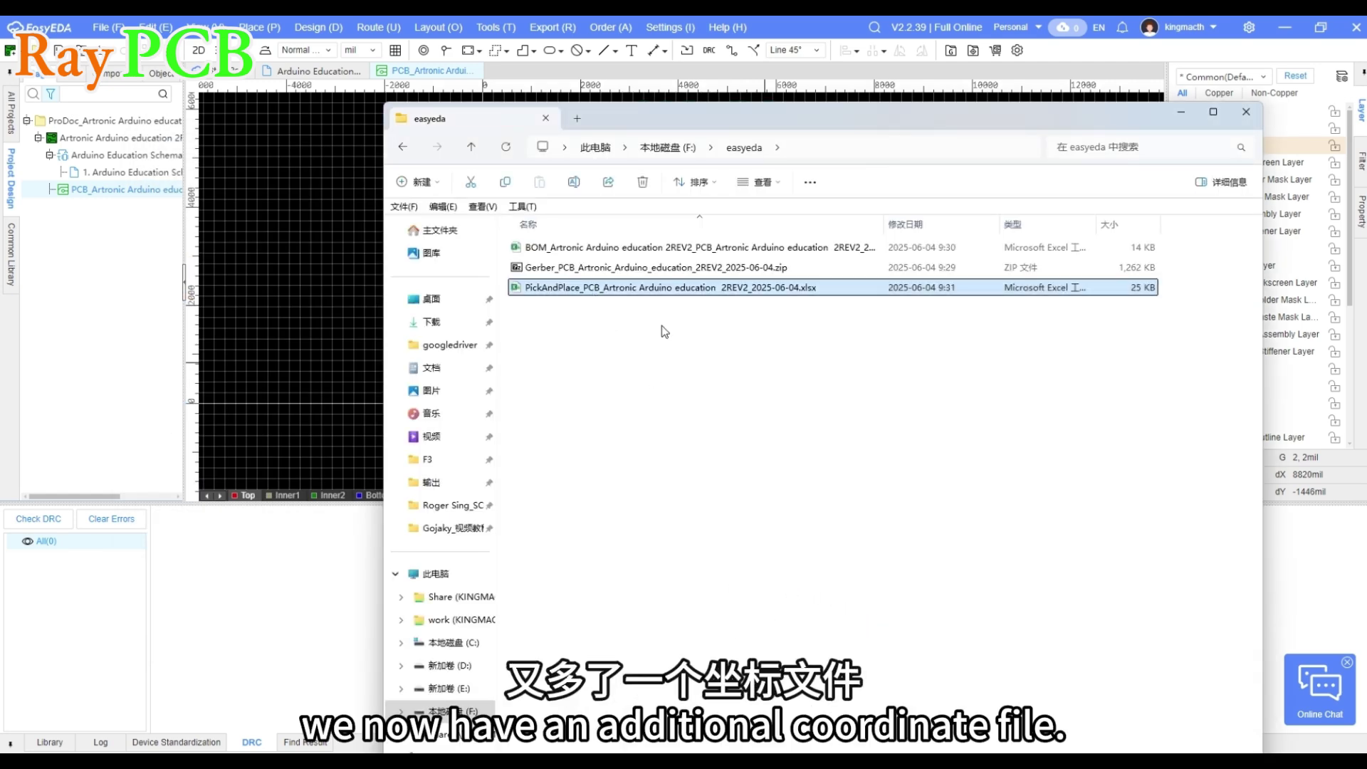
pyautogui.moveTo(673, 355); pyautogui.dragTo(572, 227)
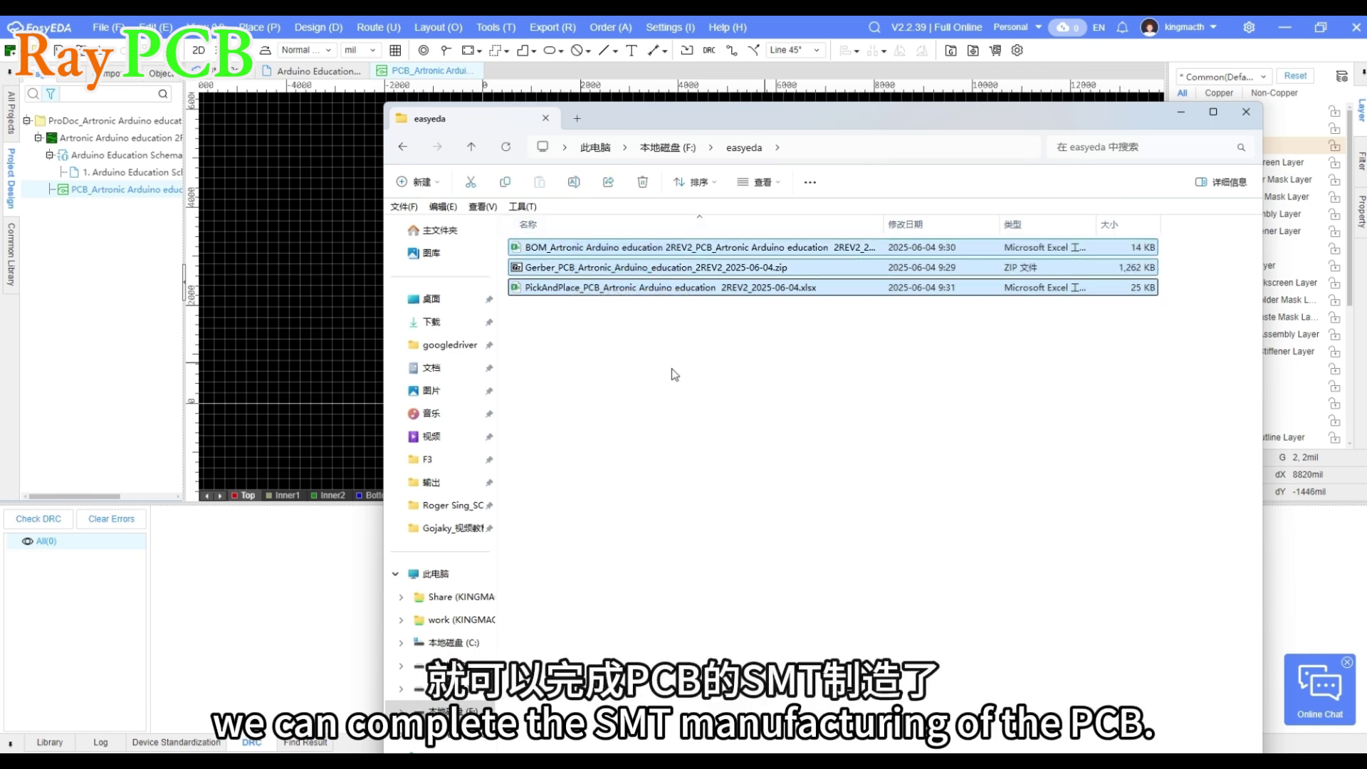
pyautogui.click(620, 348)
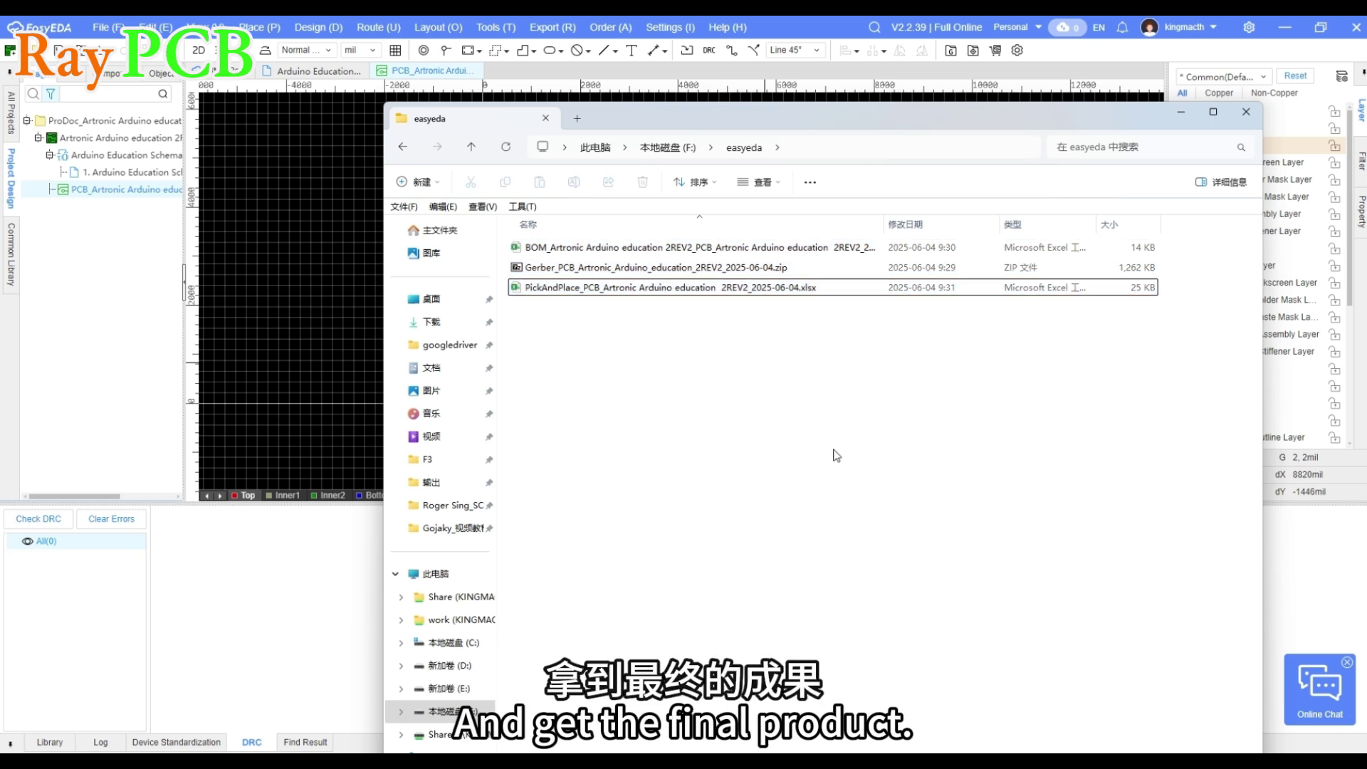